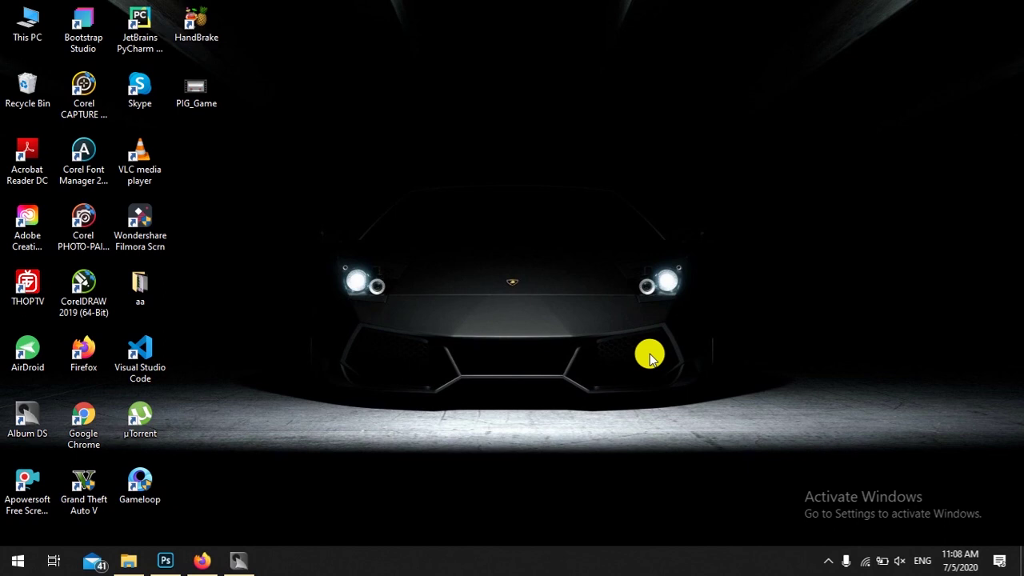
# - Bring Photoshop to the front, showing the 'Vivah' wedding album PSD template
pyautogui.click(166, 560)
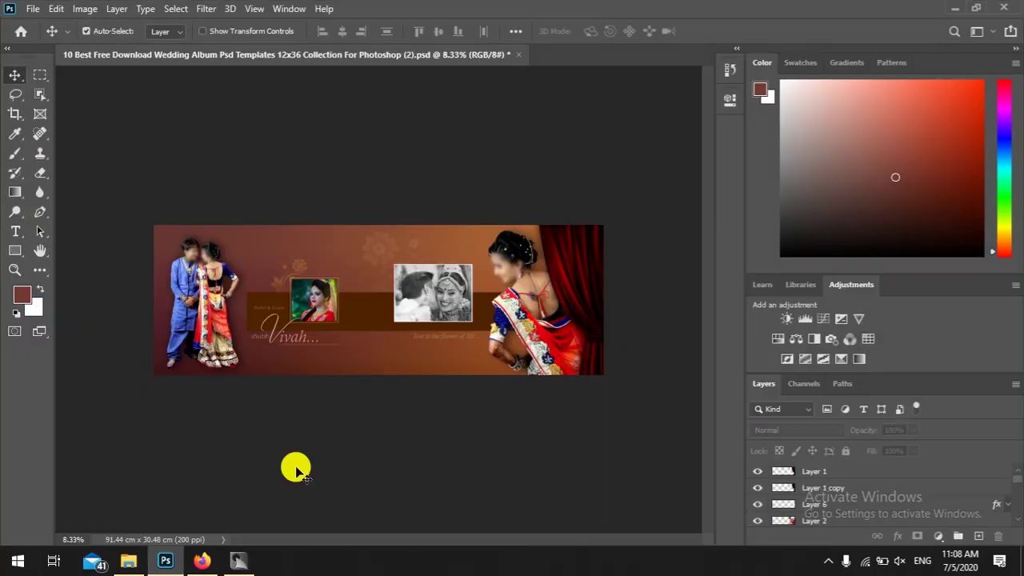
# - Delete the couple figure and the black filler in the left frame
pyautogui.click(210, 314)
pyautogui.rightClick(227, 318)
pyautogui.click(217, 312)
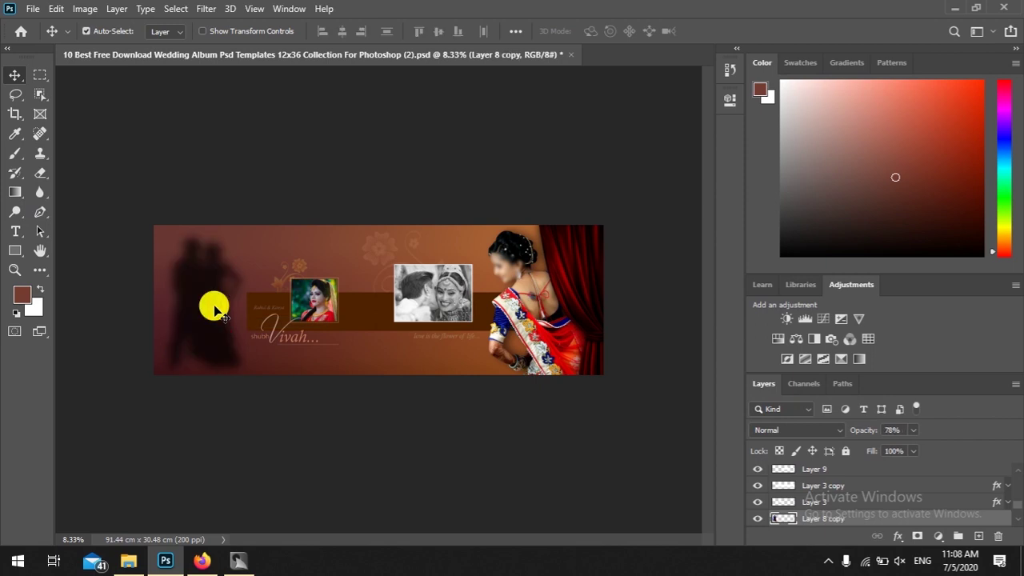
pyautogui.click(314, 302)
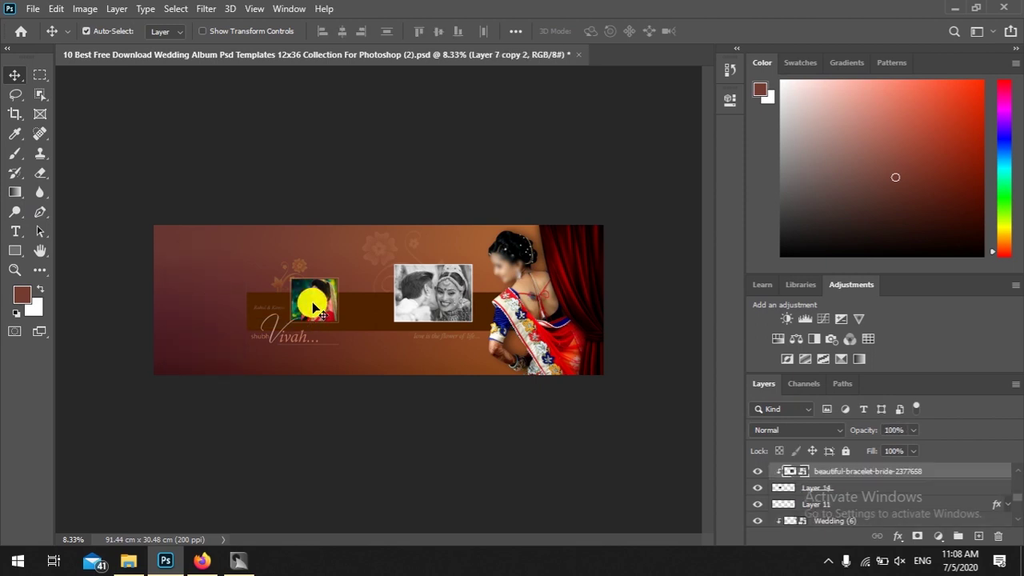
pyautogui.press('Delete')
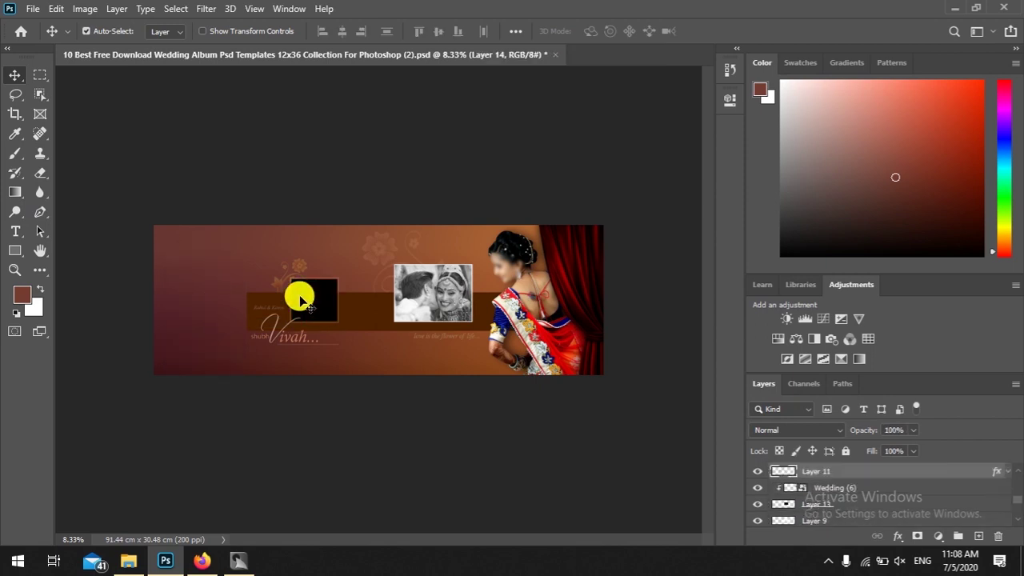
# - Delete the Gradient Fill 1 layer, then undo to restore the reddish gradient overlay
pyautogui.click(328, 291)
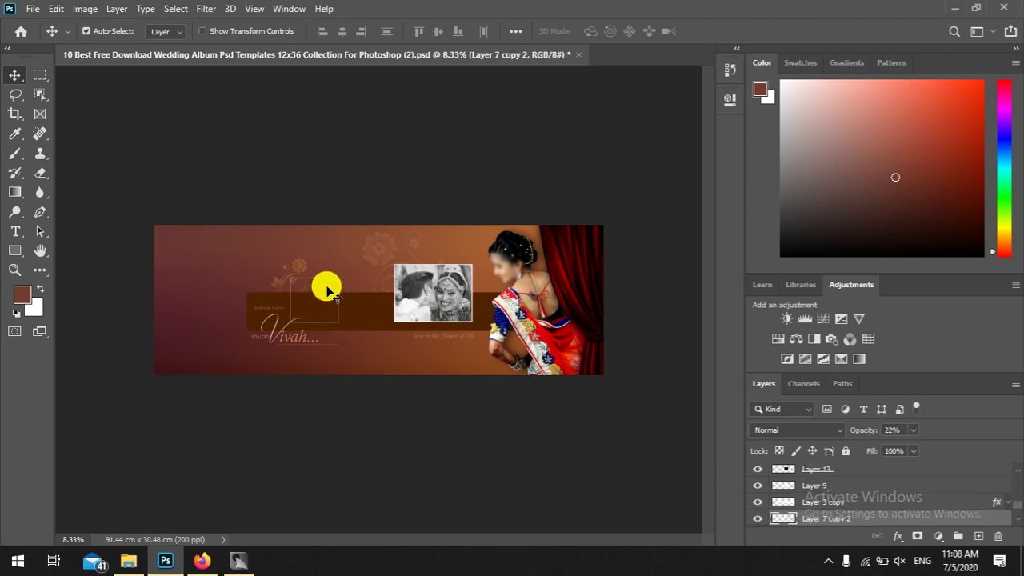
pyautogui.rightClick(340, 315)
pyautogui.click(386, 336)
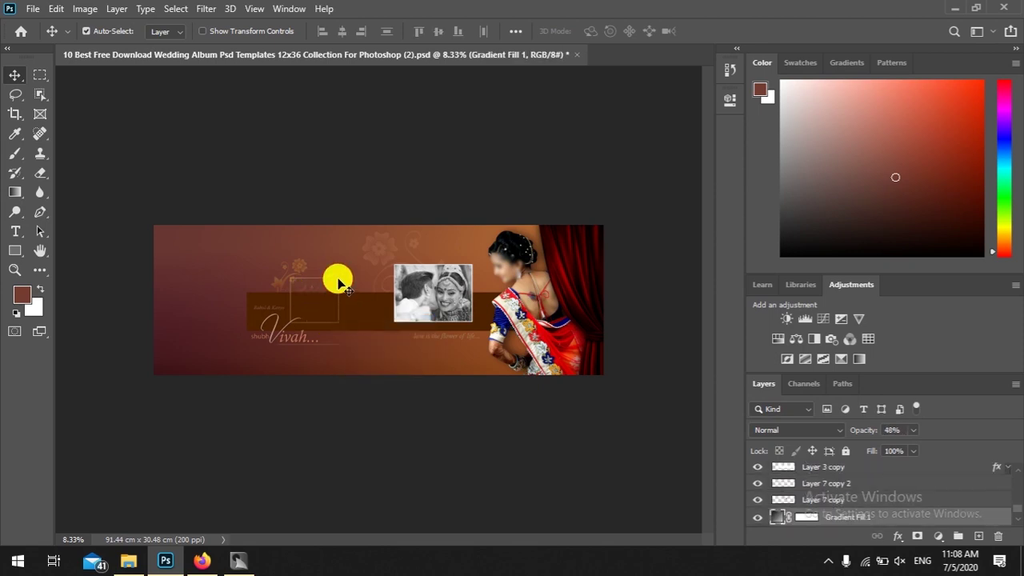
pyautogui.press('Delete')
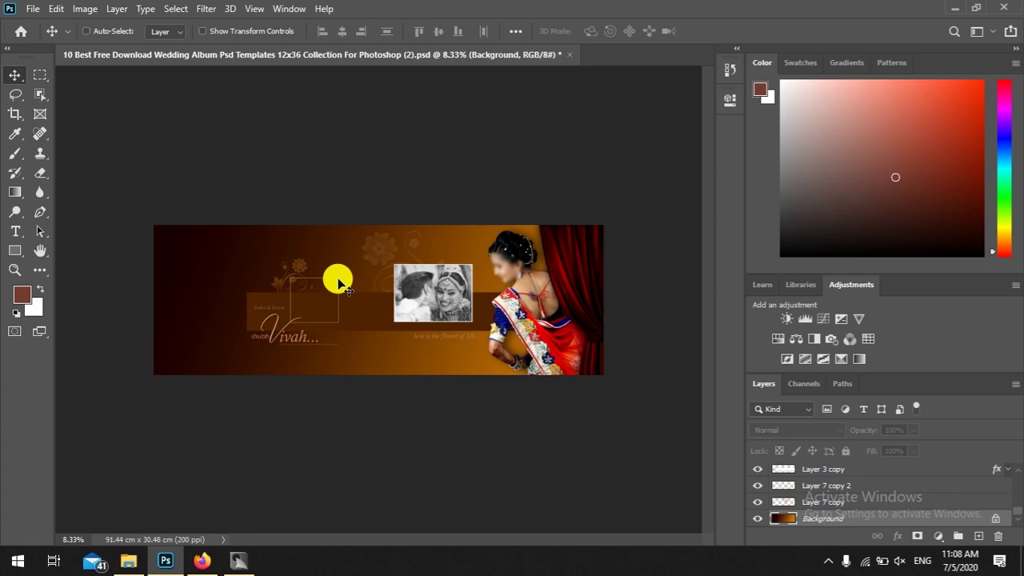
pyautogui.hotkey('ctrl', 'z')
pyautogui.rightClick(339, 286)
pyautogui.click(349, 290)
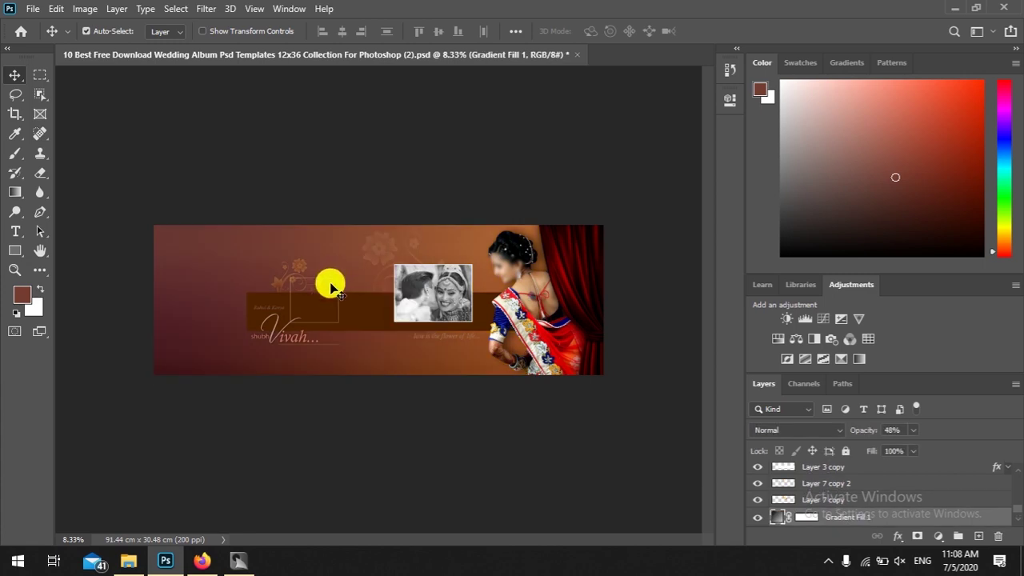
# - Remove the empty frame outline, the black-and-white wedding photo and its black backing rectangle
pyautogui.hotkey('ctrl', '+')
pyautogui.hotkey('ctrl', '+')
pyautogui.hotkey('ctrl', '+')
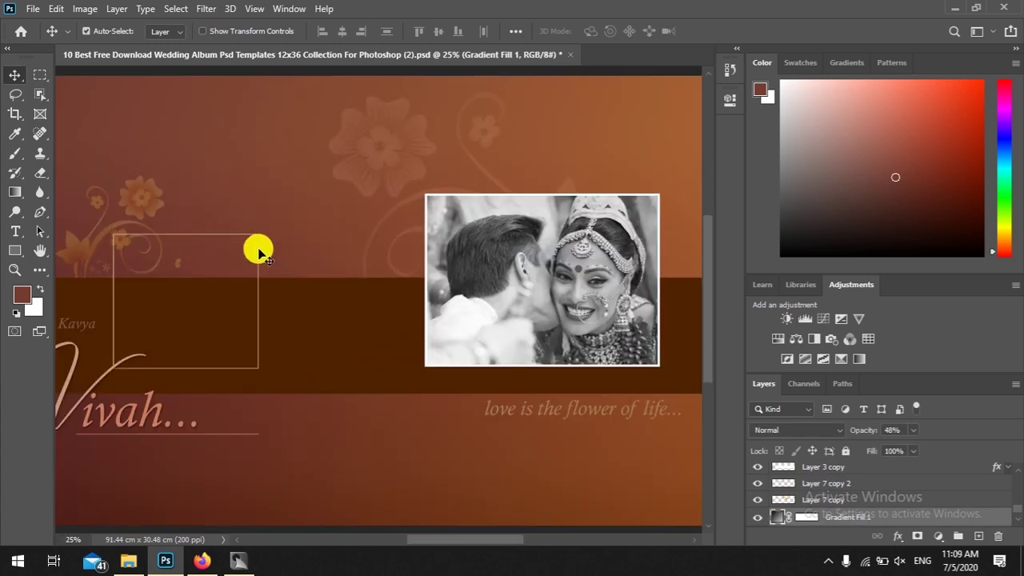
pyautogui.click(258, 253)
pyautogui.hotkey('alt', '[')
pyautogui.hotkey('alt', '[')
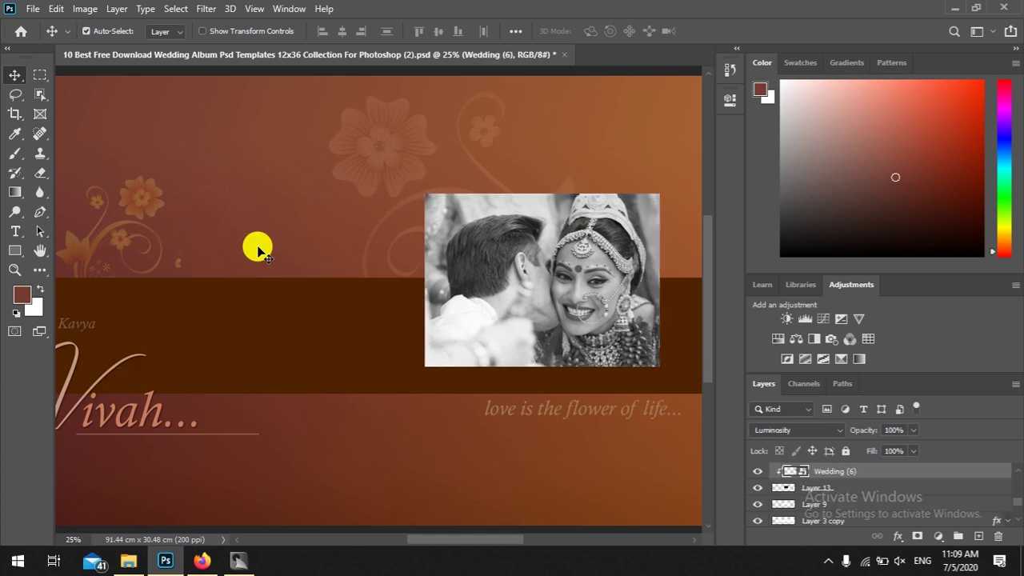
pyautogui.hotkey('ctrl', '-')
pyautogui.hotkey('ctrl', '-')
pyautogui.hotkey('ctrl', '-')
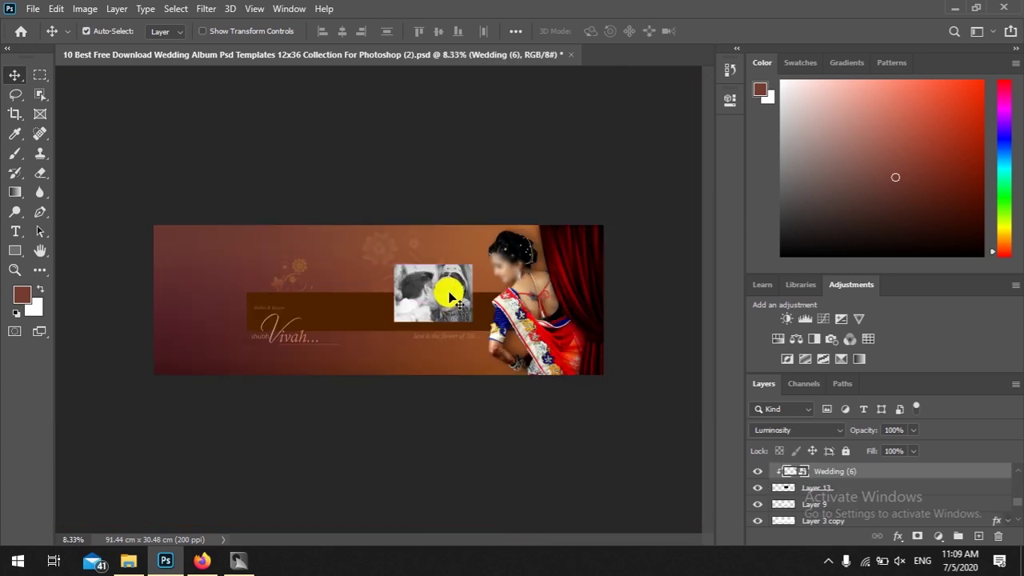
pyautogui.press('Delete')
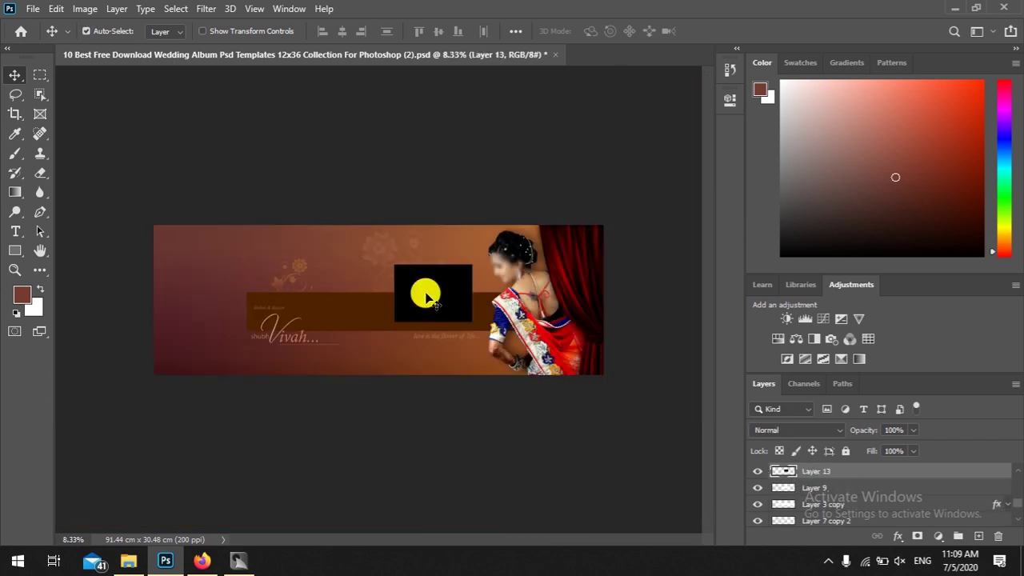
pyautogui.press('Delete')
# - Remove the white backing rectangle and the bride figure on the right
pyautogui.press('Delete')
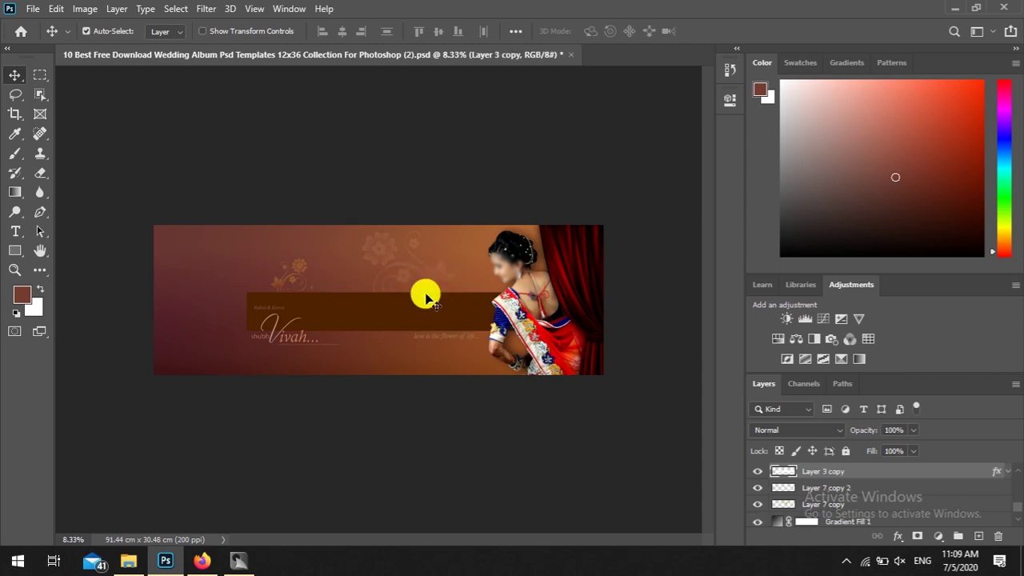
pyautogui.click(515, 313)
pyautogui.press('Delete')
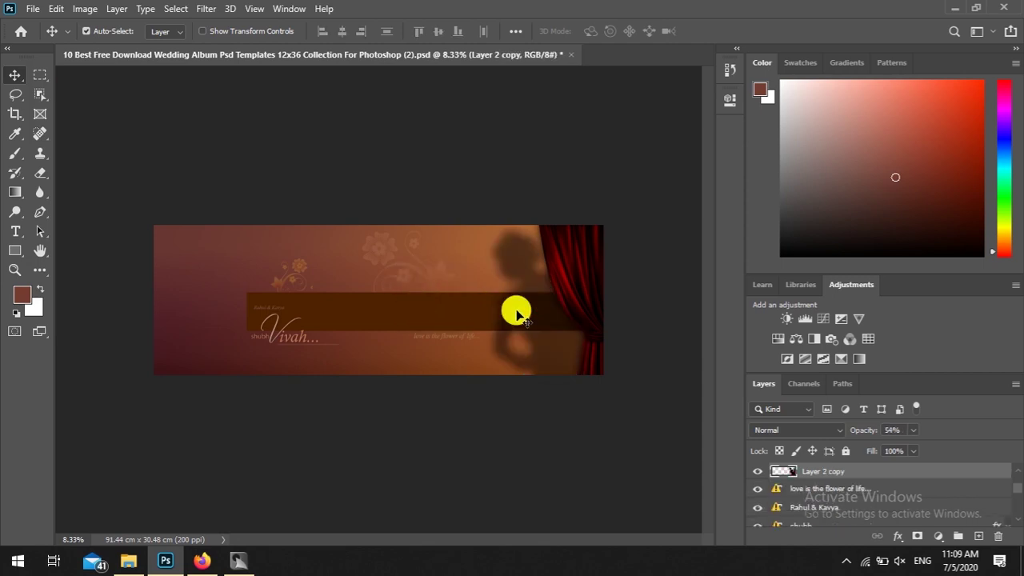
pyautogui.press('Delete')
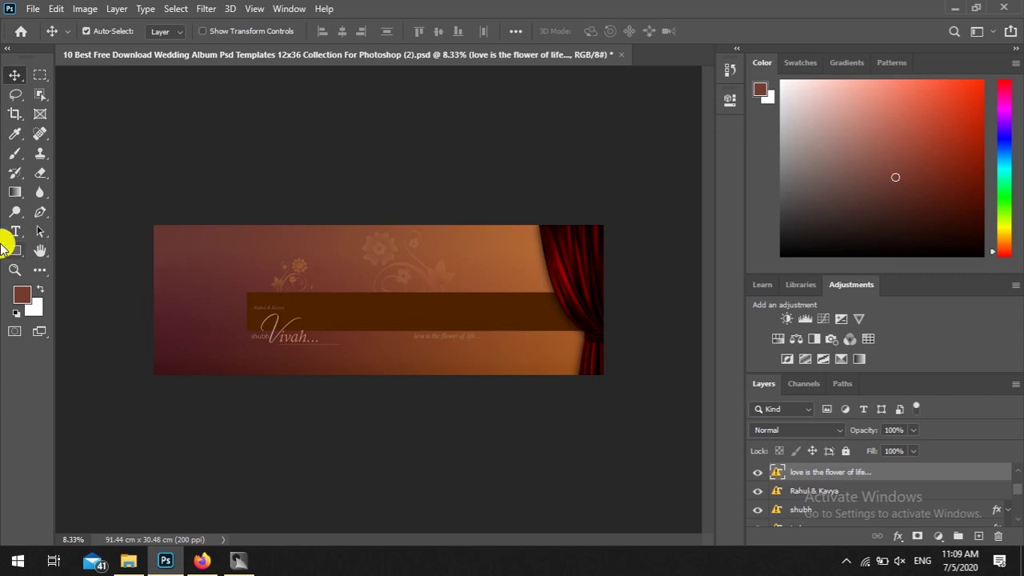
pyautogui.click(15, 251)
# - Draw a tall rectangle at the left of the spread and fill it with light grey
pyautogui.moveTo(159, 233); pyautogui.dragTo(236, 365)
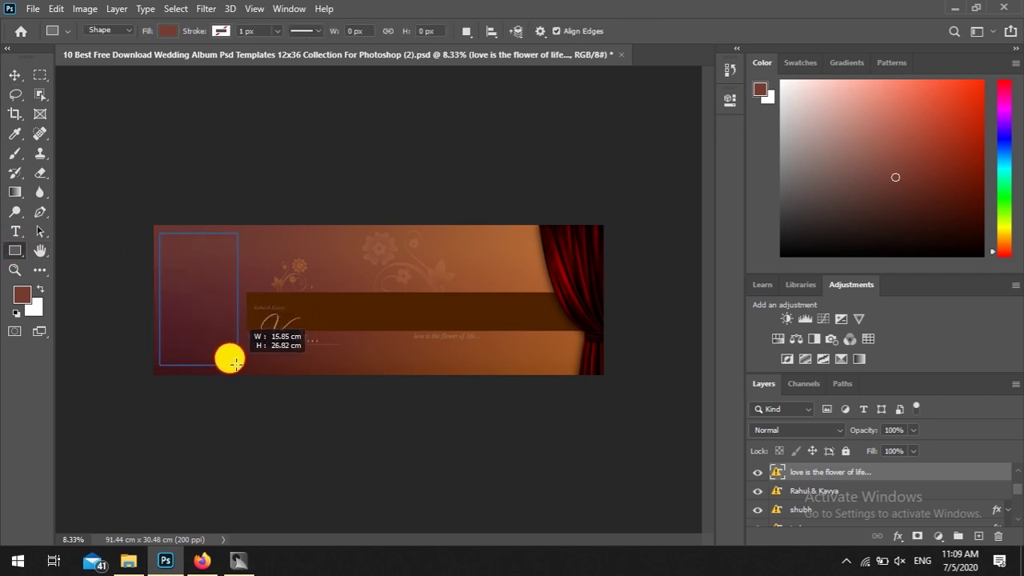
pyautogui.moveTo(234, 364); pyautogui.dragTo(232, 360)
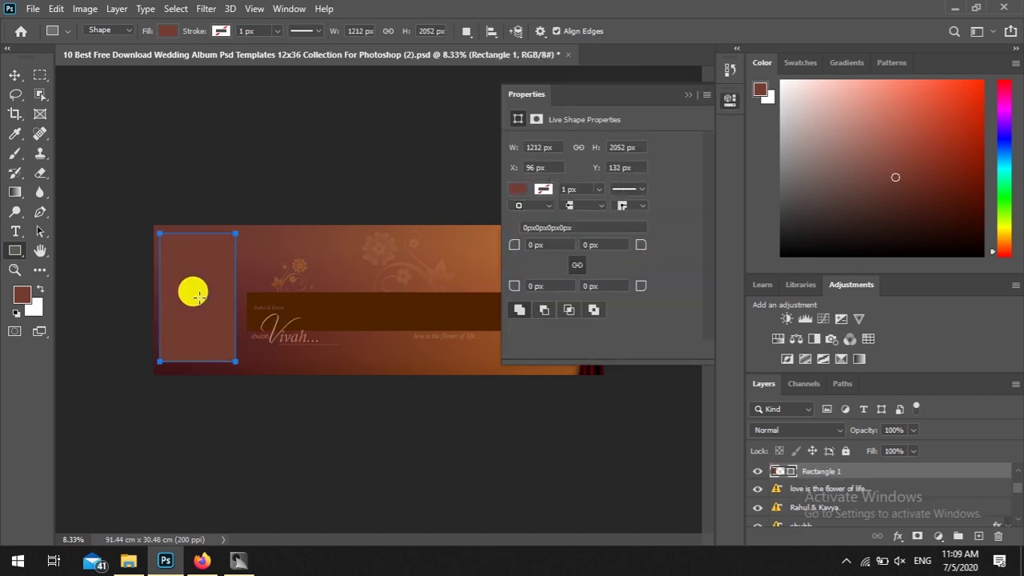
pyautogui.click(686, 95)
pyautogui.press('i')
pyautogui.click(24, 298)
pyautogui.click(297, 125)
pyautogui.click(625, 96)
pyautogui.press('u')
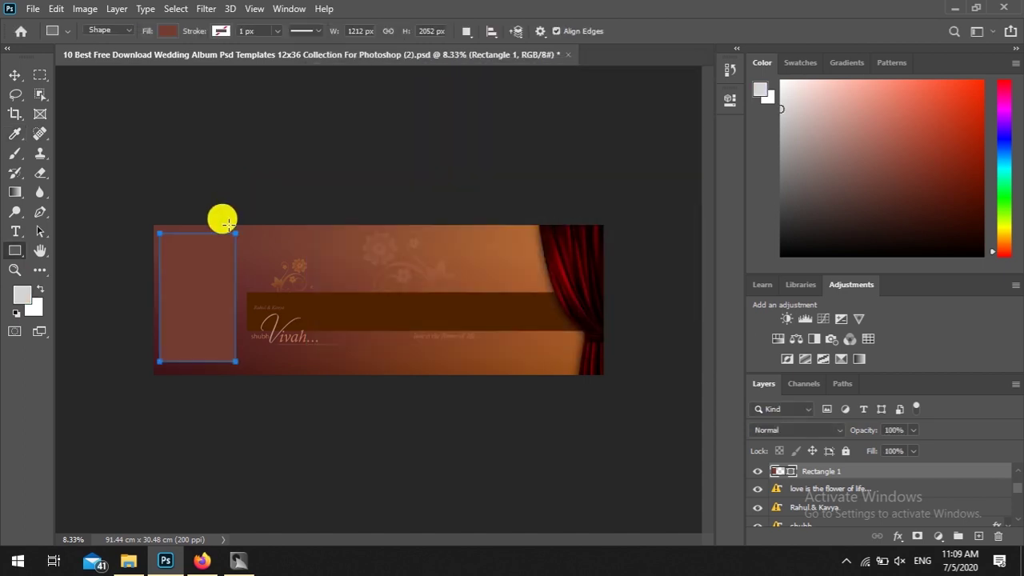
pyautogui.hotkey('alt', 'BackSpace')
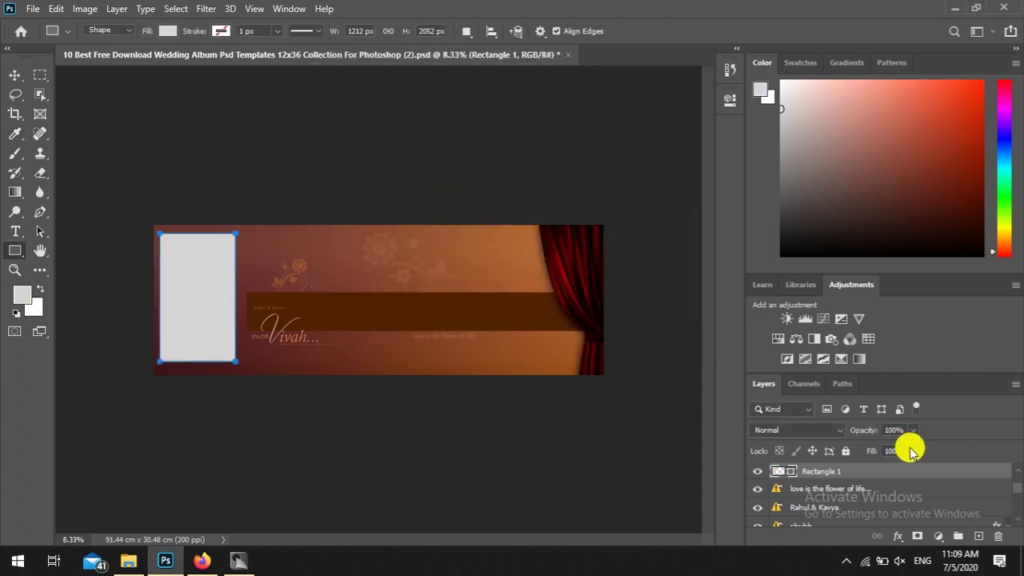
pyautogui.click(14, 75)
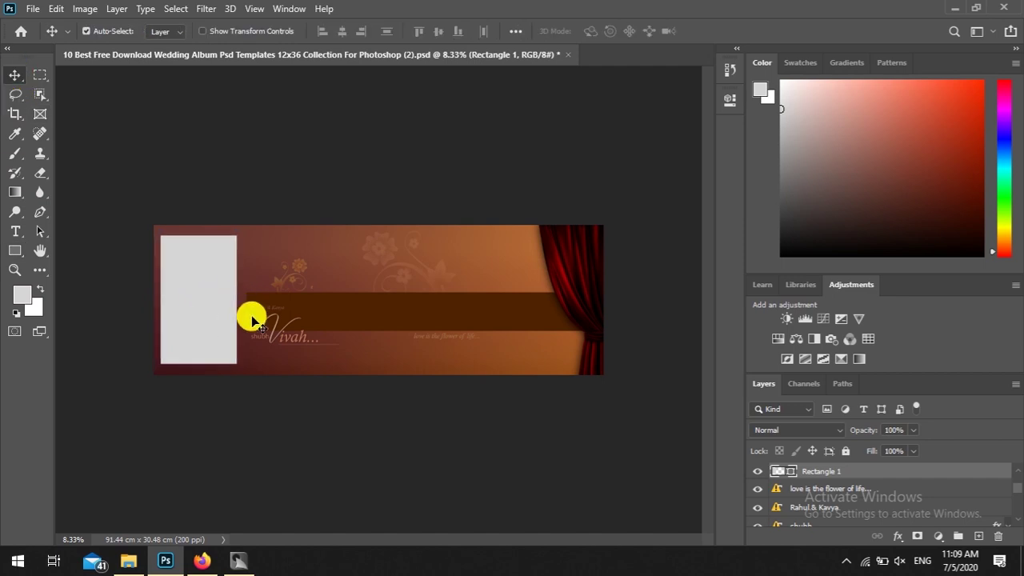
pyautogui.click(15, 250)
# - Draw a circle over the band near the centre and reorder the Ellipse 1 layer
pyautogui.rightClick(13, 252)
pyautogui.click(12, 246)
pyautogui.rightClick(14, 250)
pyautogui.click(56, 278)
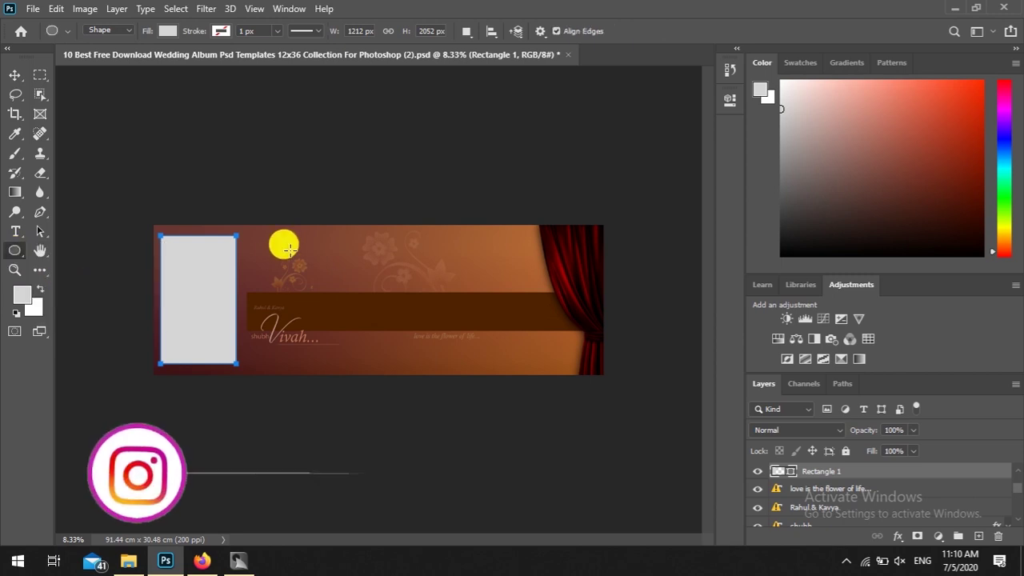
pyautogui.moveTo(295, 256); pyautogui.dragTo(364, 331)
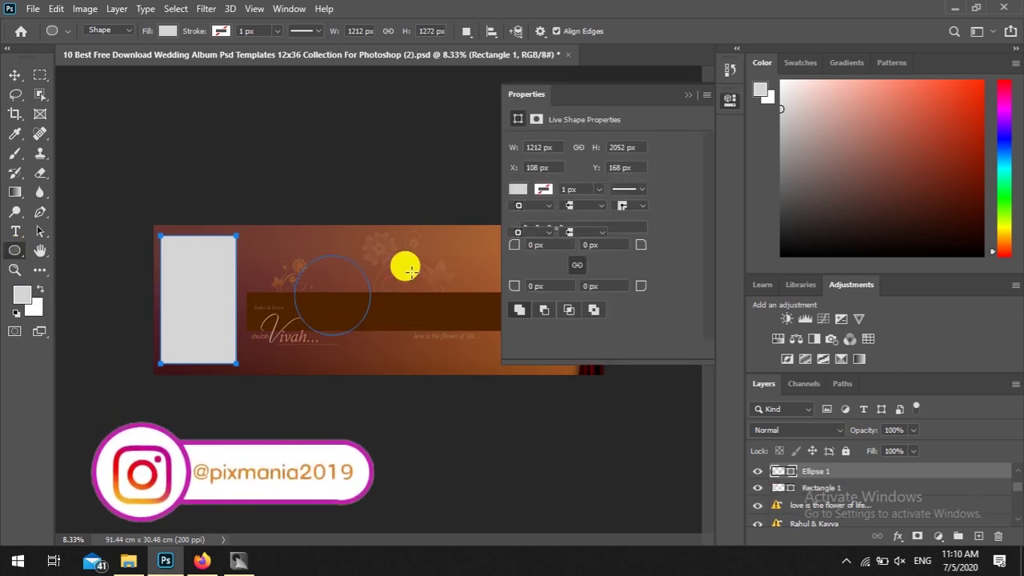
pyautogui.click(668, 96)
pyautogui.click(15, 76)
pyautogui.moveTo(312, 292); pyautogui.dragTo(301, 287)
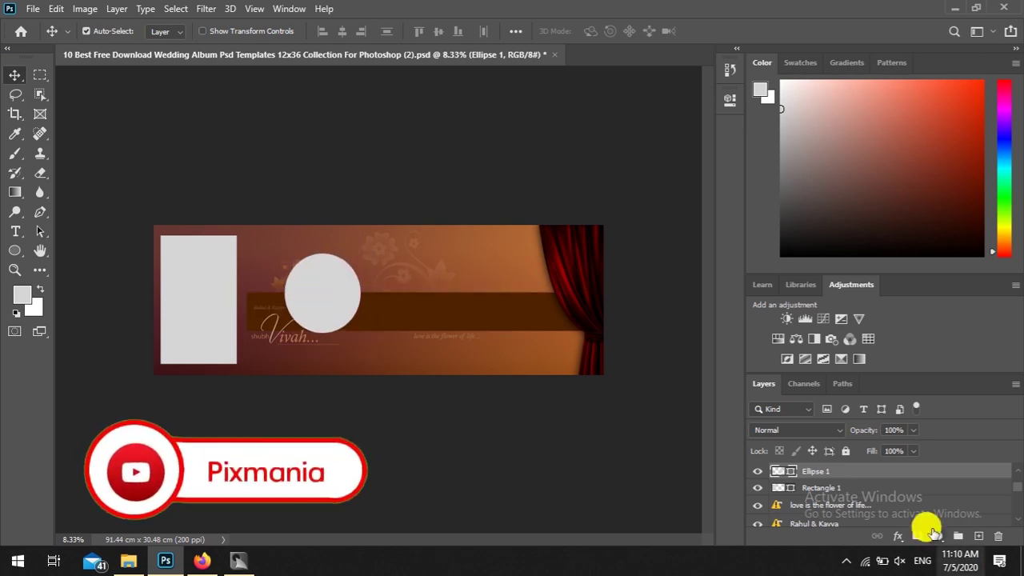
pyautogui.moveTo(864, 471)
pyautogui.mouseDown()
pyautogui.moveTo(864, 525)
pyautogui.moveTo(851, 485)
pyautogui.mouseUp()
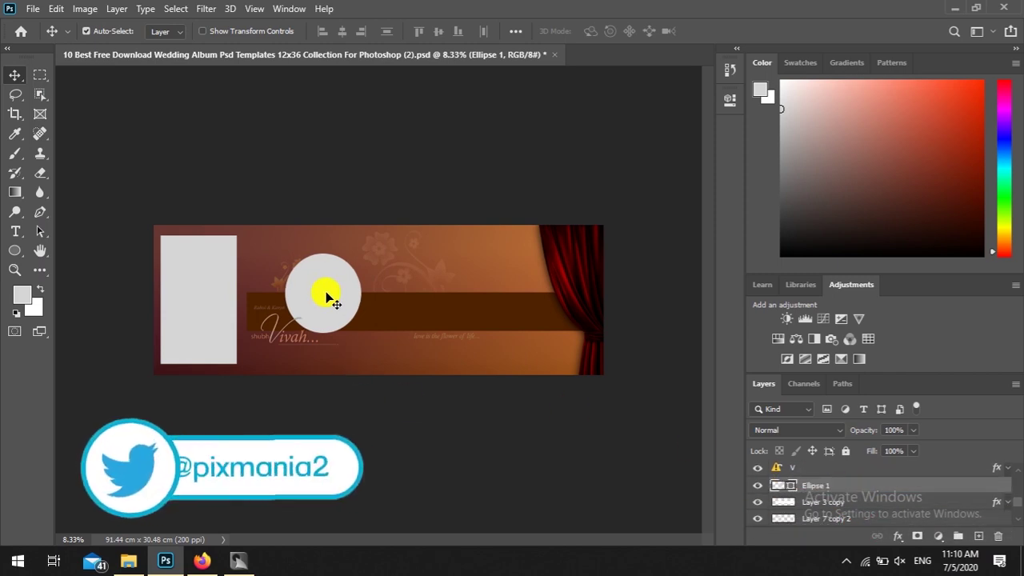
# - Draw a rectangle on the right above the band and Alt-drag a duplicate below it
pyautogui.rightClick(24, 254)
pyautogui.click(64, 237)
pyautogui.moveTo(411, 252)
pyautogui.mouseDown()
pyautogui.moveTo(468, 290)
pyautogui.moveTo(528, 299)
pyautogui.moveTo(501, 300)
pyautogui.moveTo(511, 303)
pyautogui.mouseUp()
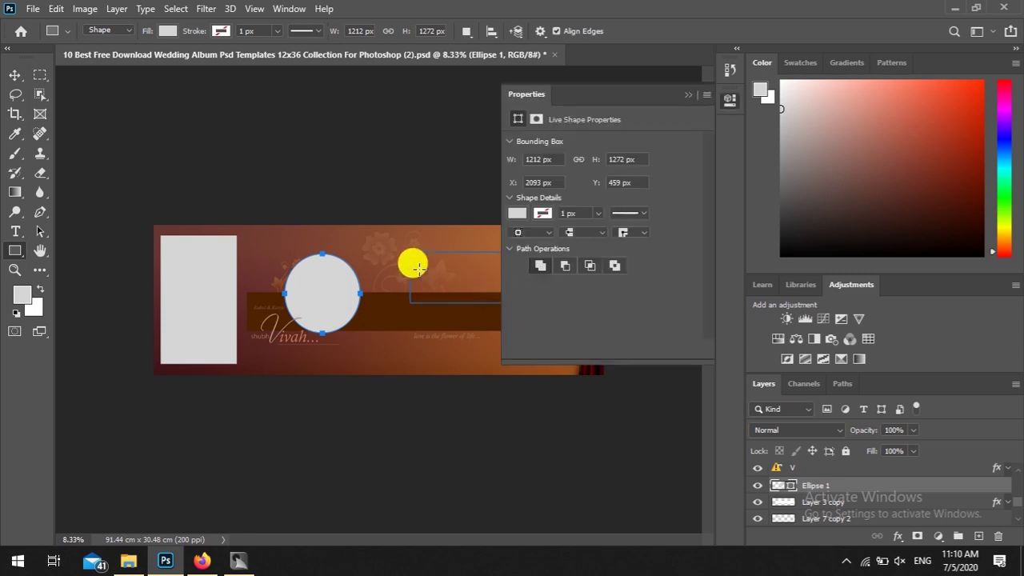
pyautogui.click(700, 86)
pyautogui.press('v')
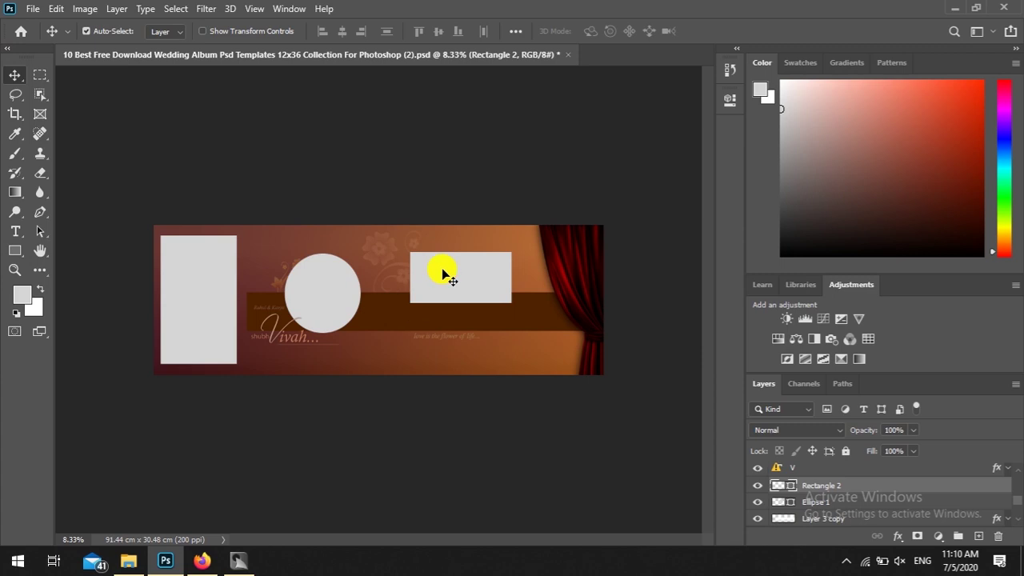
pyautogui.moveTo(448, 272)
pyautogui.mouseDown()
pyautogui.moveTo(446, 332)
pyautogui.moveTo(560, 333)
pyautogui.mouseUp()
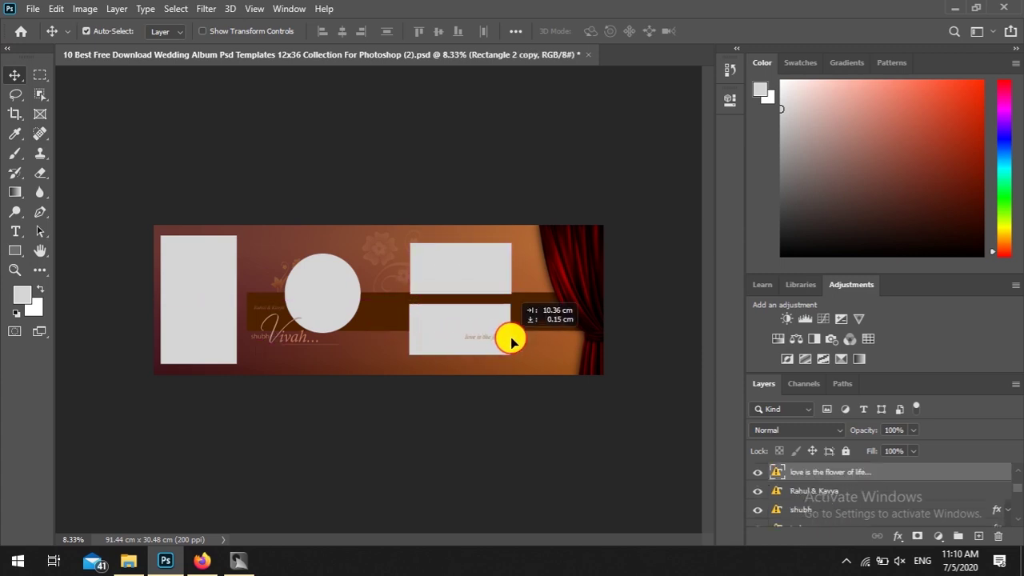
# - Check the right-hand frames and tagline, then nudge the brown banner band down
pyautogui.click(468, 277)
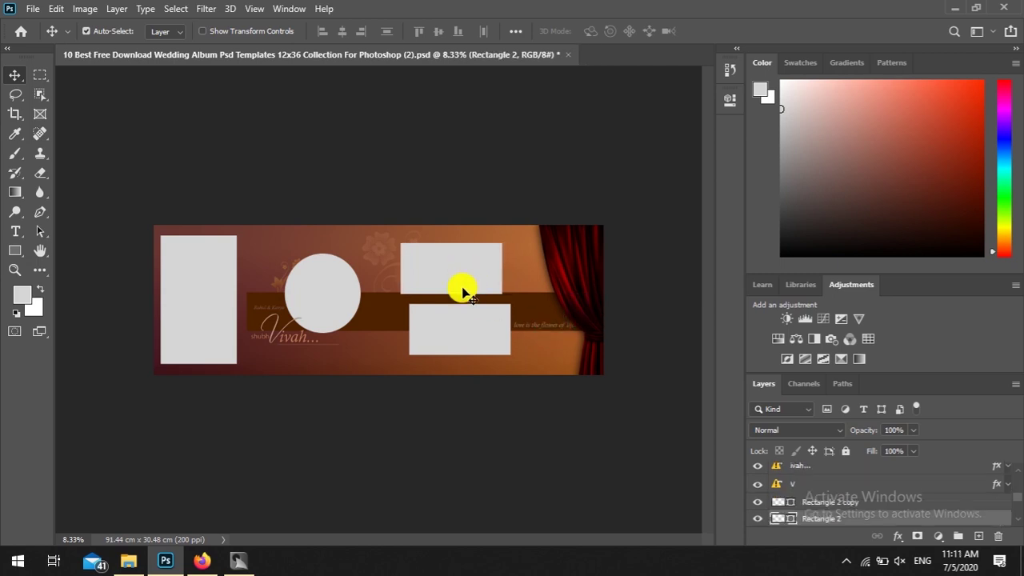
pyautogui.click(460, 324)
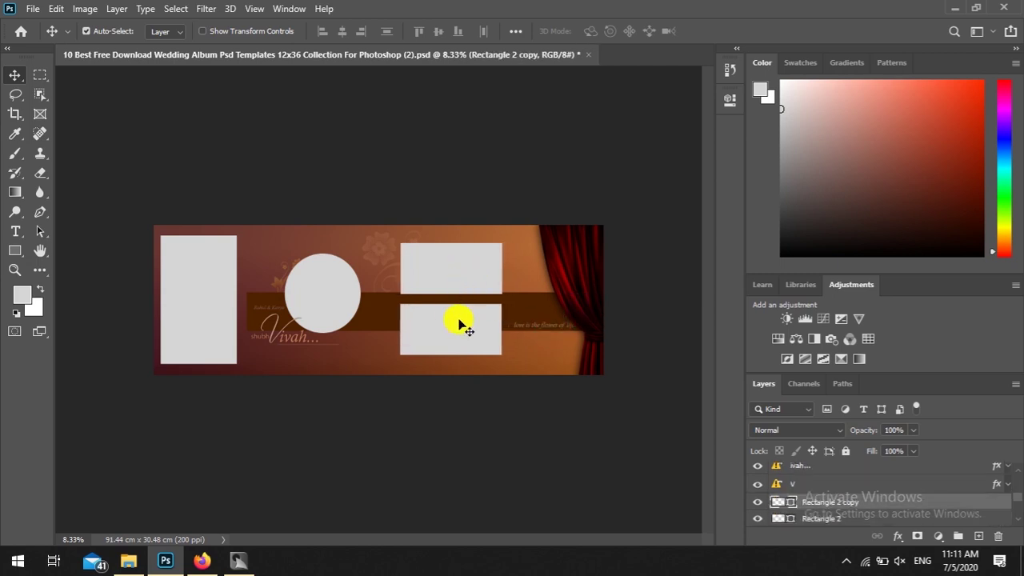
pyautogui.click(536, 329)
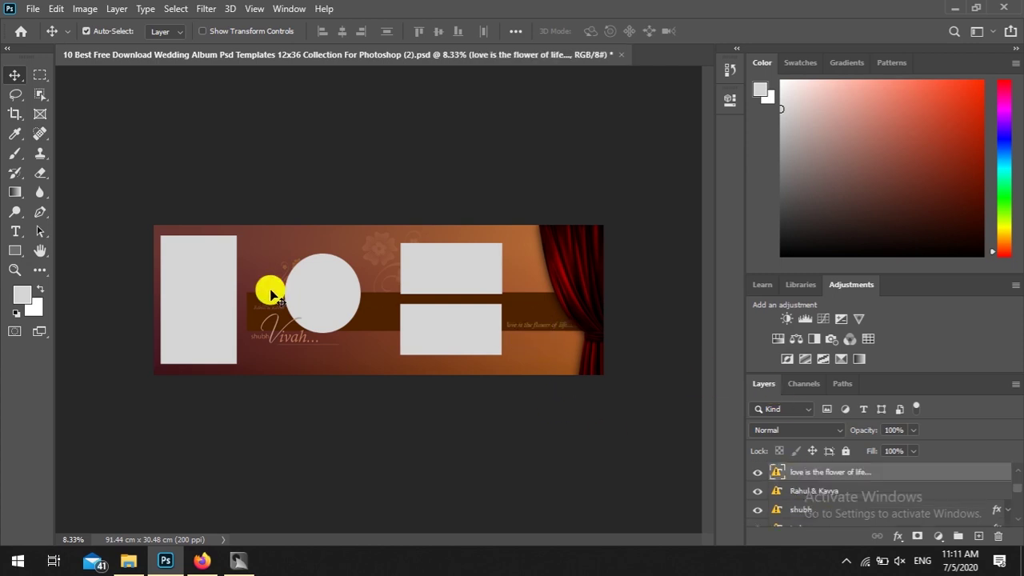
pyautogui.click(367, 319)
pyautogui.hotkey('shift', 'Down')
pyautogui.hotkey('shift', 'Down')
pyautogui.hotkey('shift', 'Down')
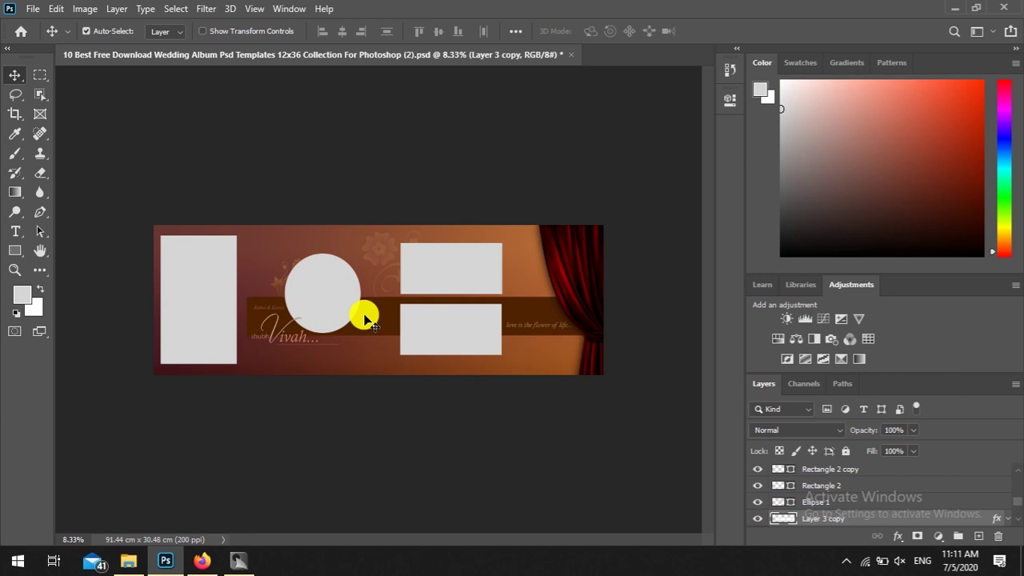
# - Nudge the brown banner band down once more and select the left rectangle frame
pyautogui.click(270, 307)
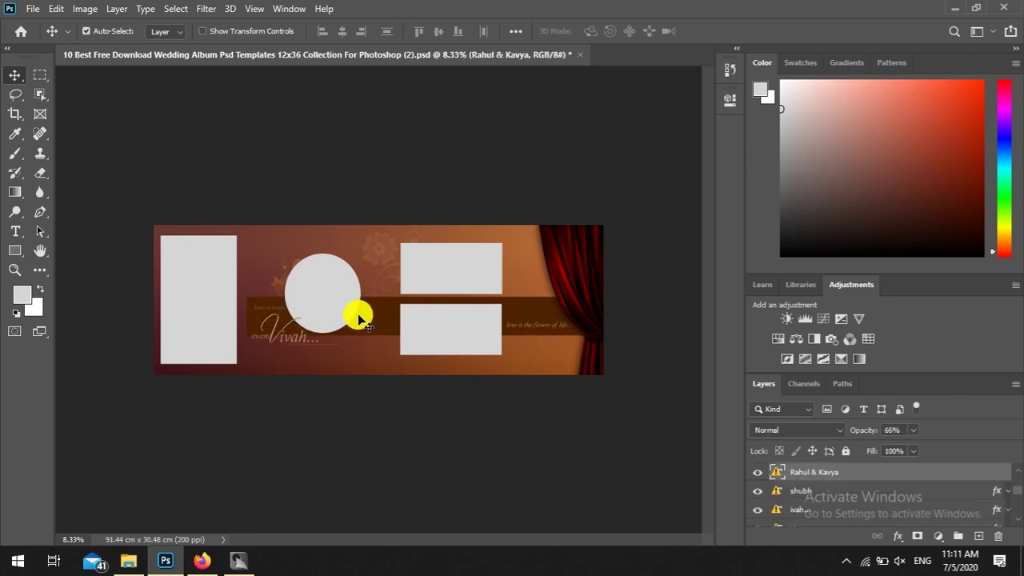
pyautogui.click(529, 314)
pyautogui.hotkey('shift', 'Down')
pyautogui.hotkey('shift', 'Down')
pyautogui.hotkey('shift', 'Down')
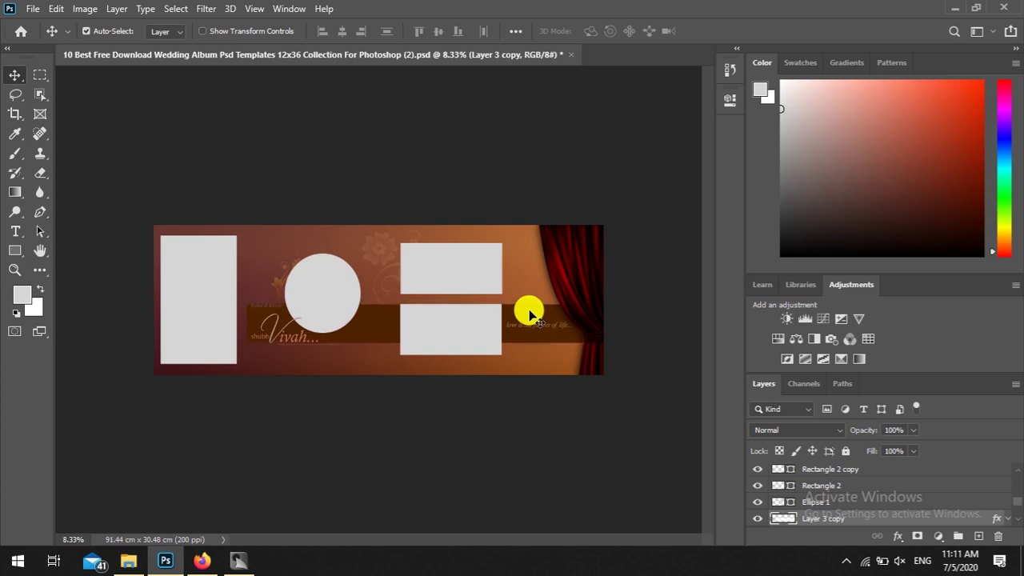
pyautogui.click(446, 276)
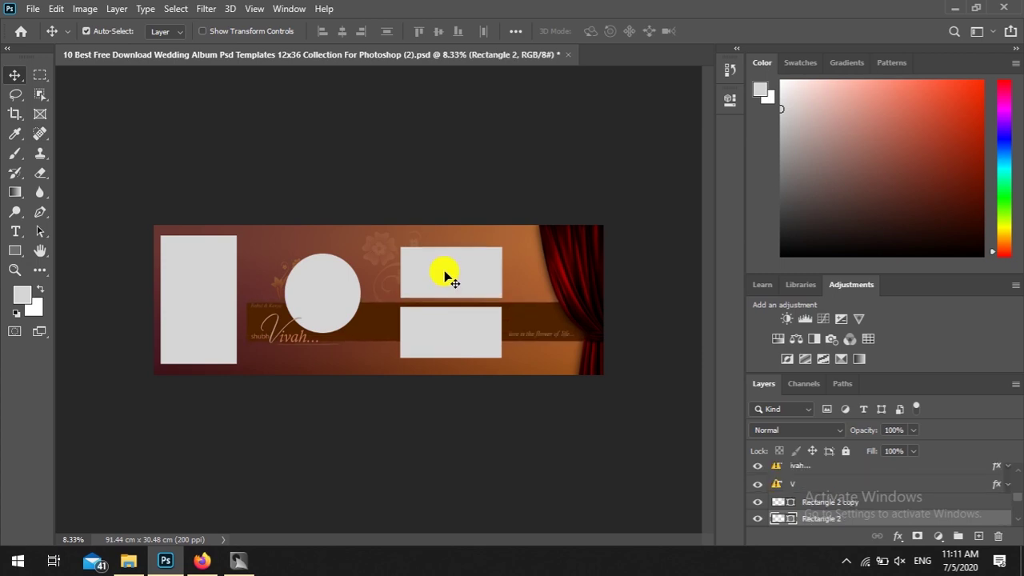
pyautogui.click(204, 293)
pyautogui.click(239, 561)
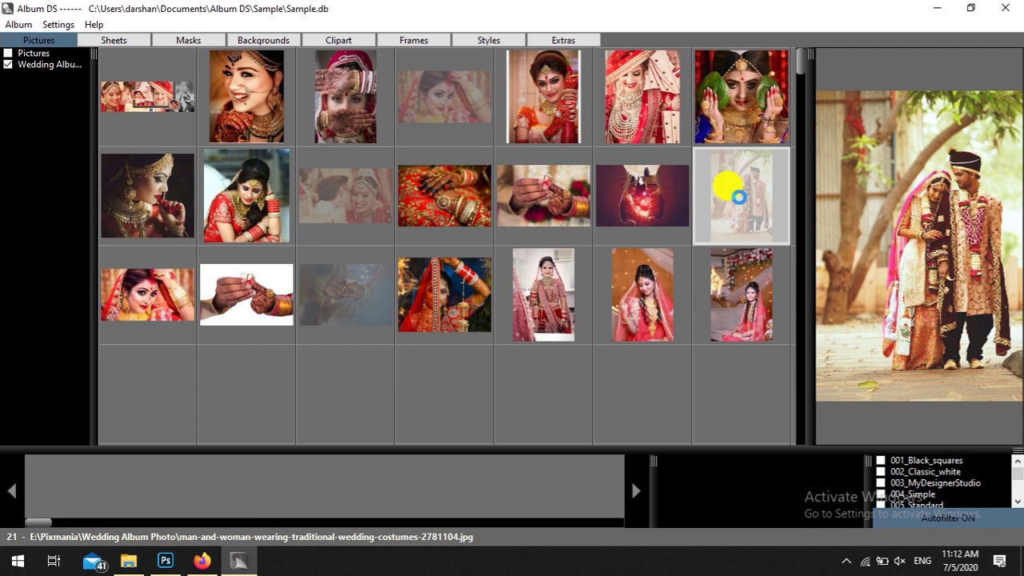
# - Place the couple-in-traditional-costumes photo into the tall left Rectangle 1 frame
pyautogui.click(738, 195)
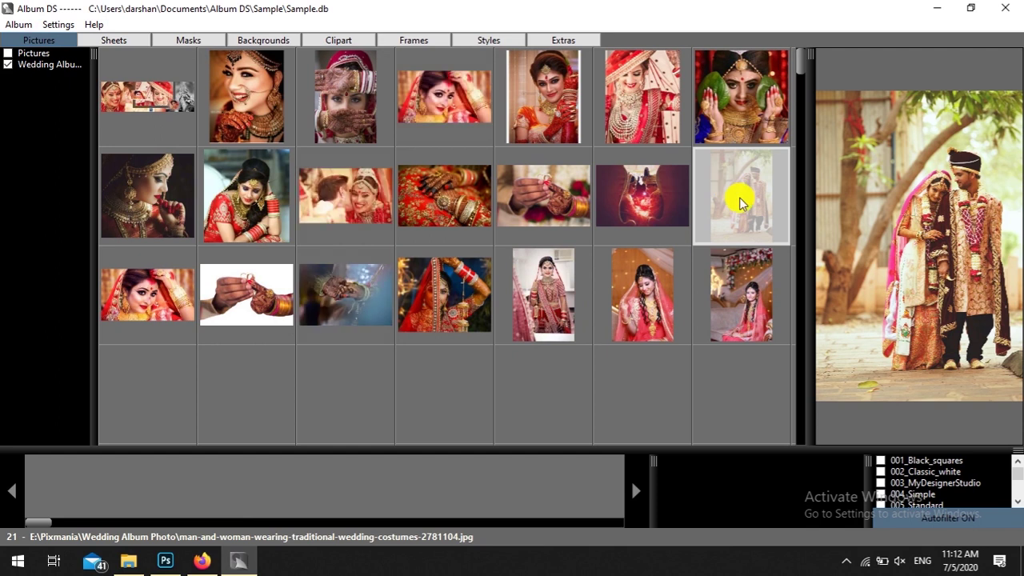
pyautogui.click(937, 8)
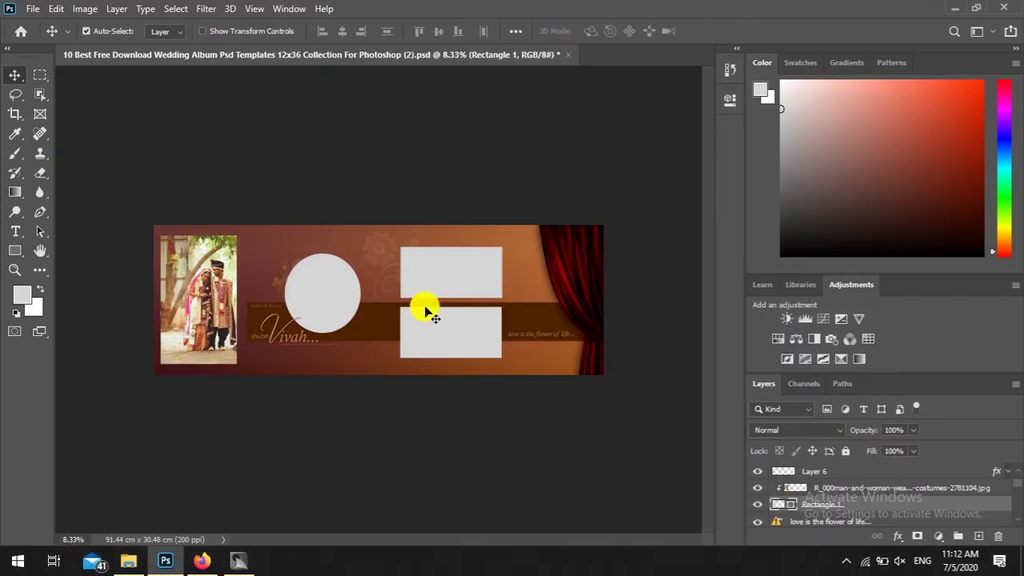
# - Scale the couple photo to about 132% and position it to fill the left frame
pyautogui.moveTo(188, 314); pyautogui.dragTo(201, 320)
pyautogui.hotkey('ctrl', 't')
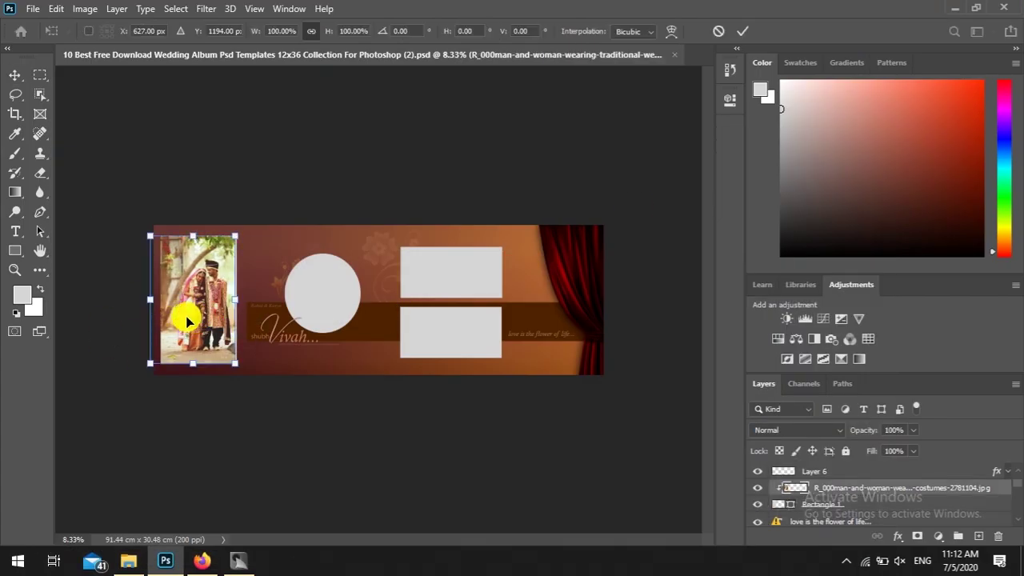
pyautogui.moveTo(238, 364)
pyautogui.mouseDown()
pyautogui.moveTo(250, 387)
pyautogui.moveTo(230, 369)
pyautogui.moveTo(237, 380)
pyautogui.mouseUp()
pyautogui.moveTo(219, 314); pyautogui.dragTo(222, 320)
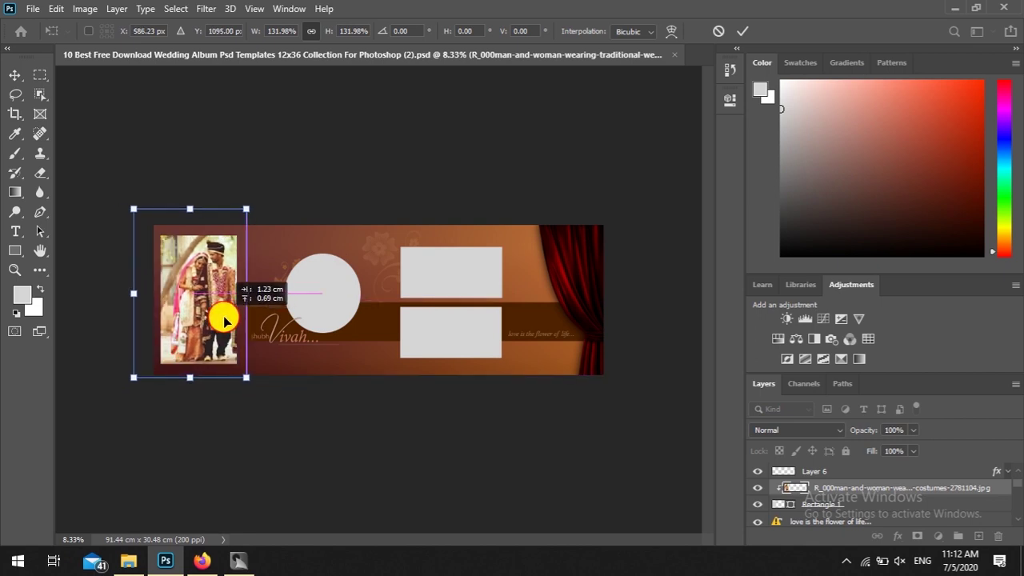
pyautogui.moveTo(223, 320); pyautogui.dragTo(217, 316)
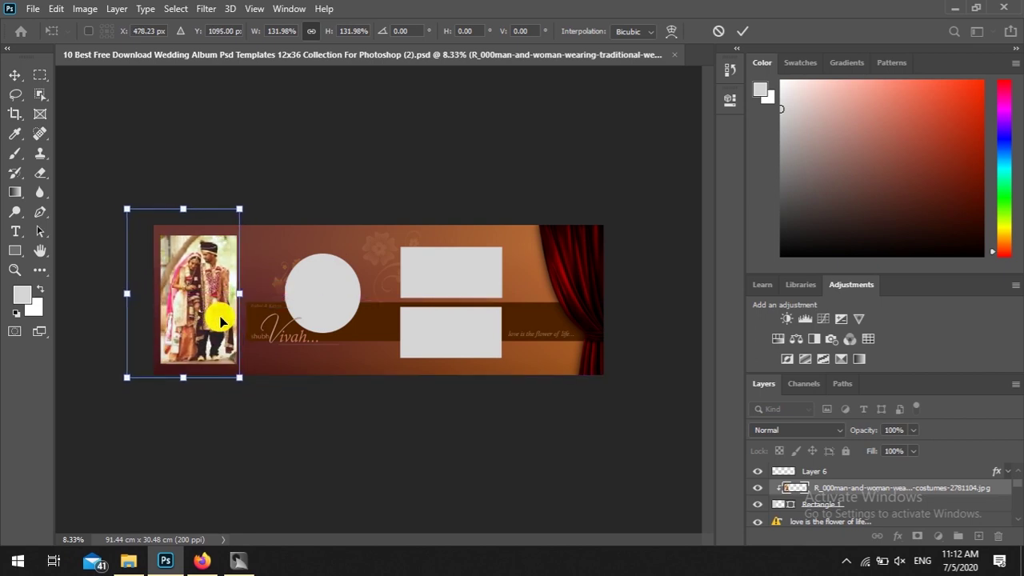
pyautogui.click(15, 74)
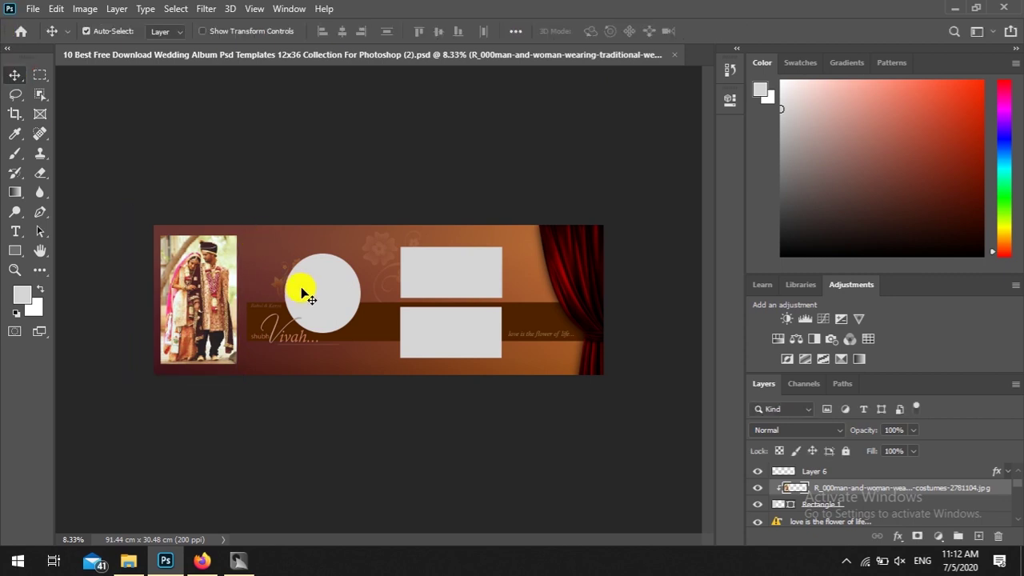
pyautogui.click(330, 299)
pyautogui.click(237, 560)
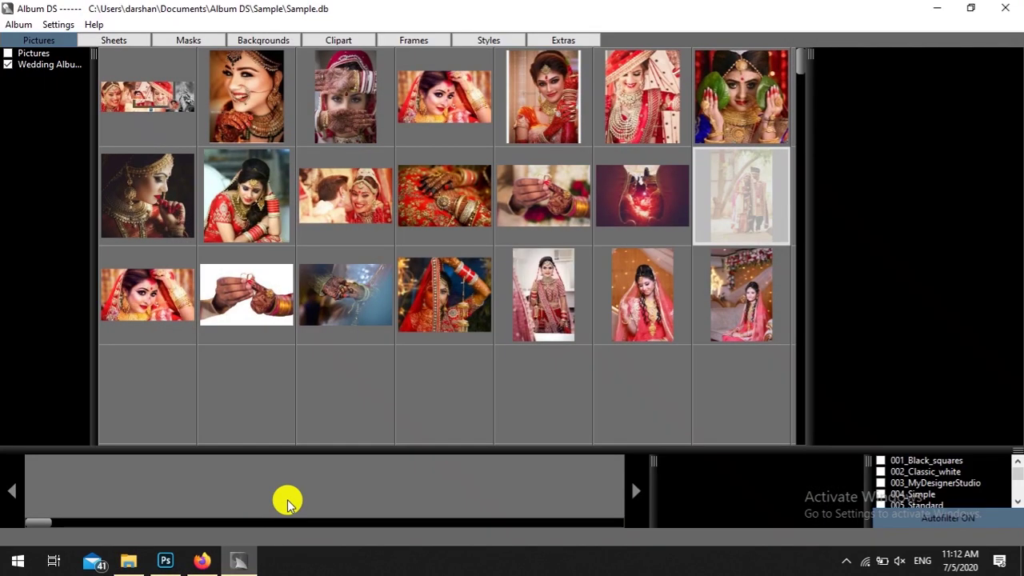
# - Place the holding-hands photo into the Ellipse 1 circle frame
pyautogui.click(356, 295)
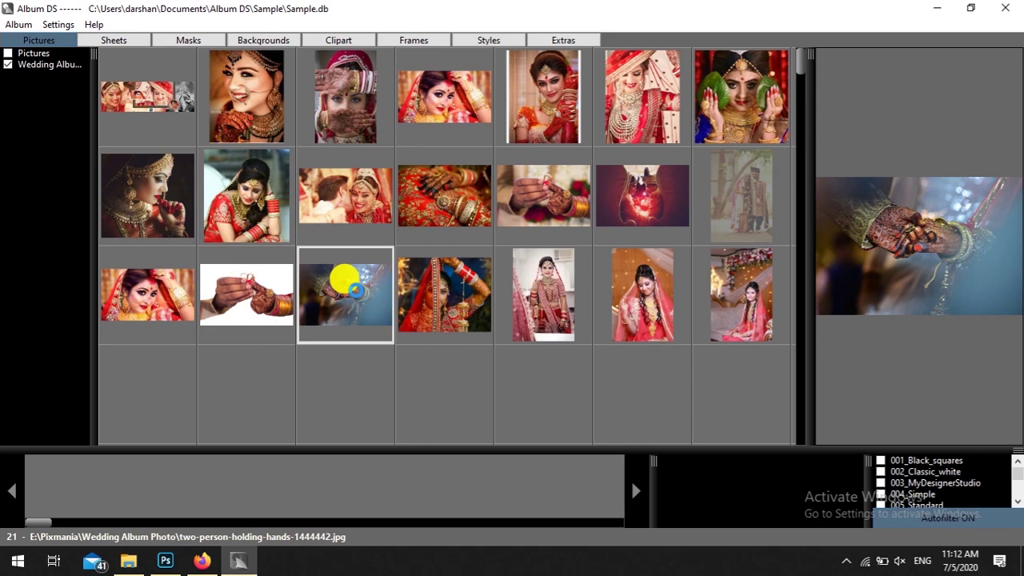
pyautogui.doubleClick(356, 294)
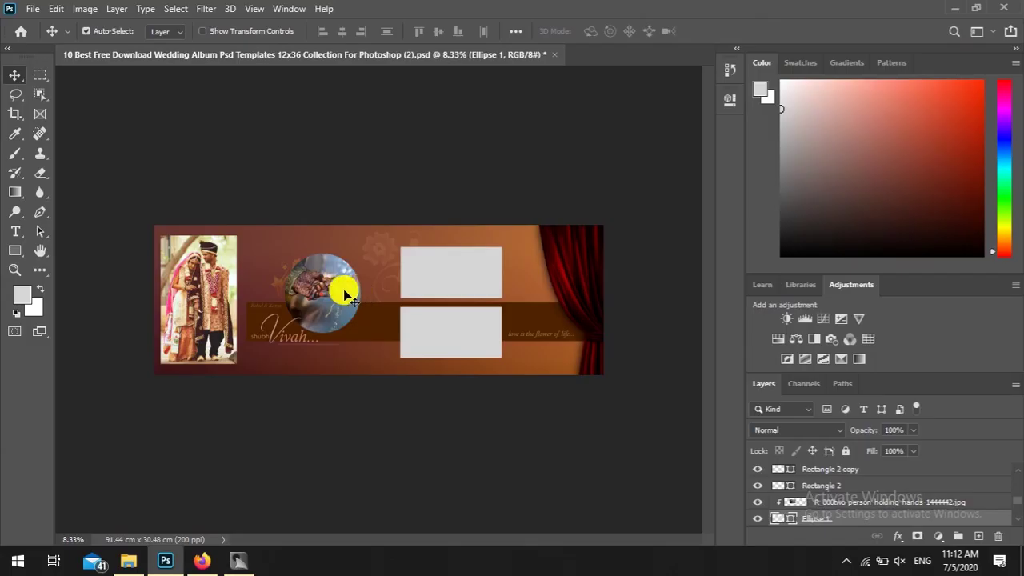
# - Enlarge the hands photo to 119.45% and position it inside the circle frame
pyautogui.click(350, 296)
pyautogui.moveTo(350, 295); pyautogui.dragTo(336, 292)
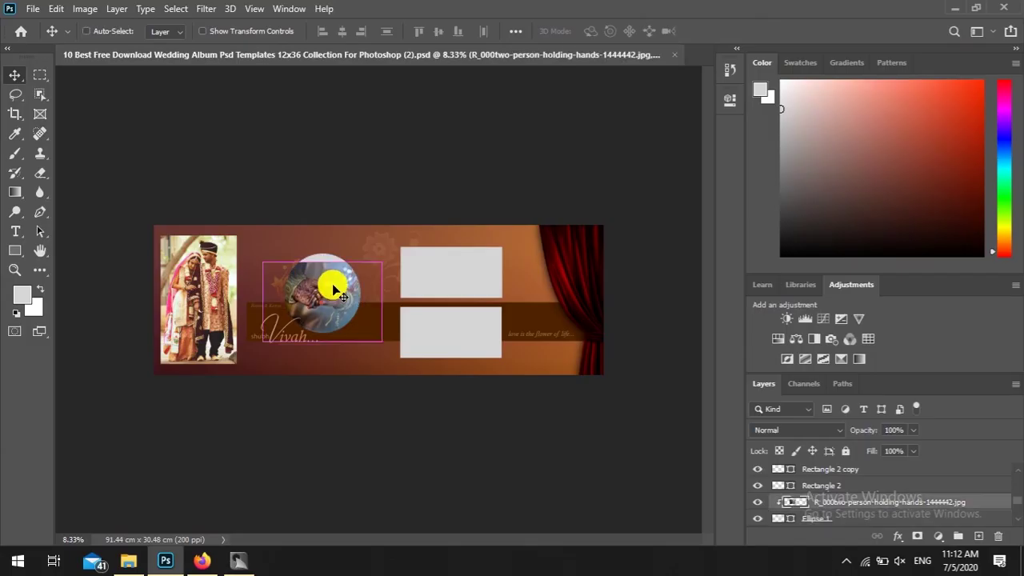
pyautogui.hotkey('ctrl', 't')
pyautogui.moveTo(381, 261); pyautogui.dragTo(404, 246)
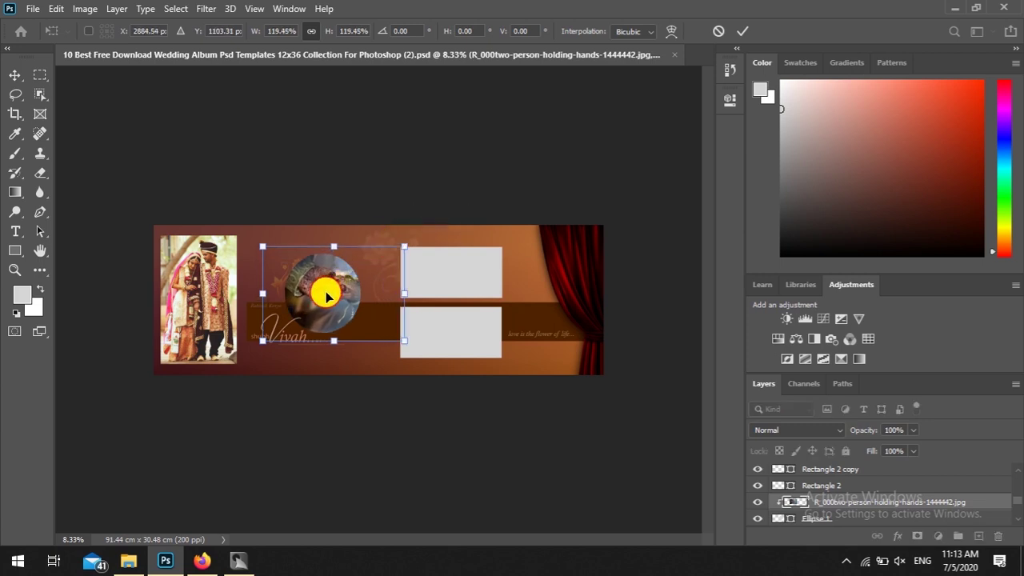
pyautogui.moveTo(325, 296); pyautogui.dragTo(324, 299)
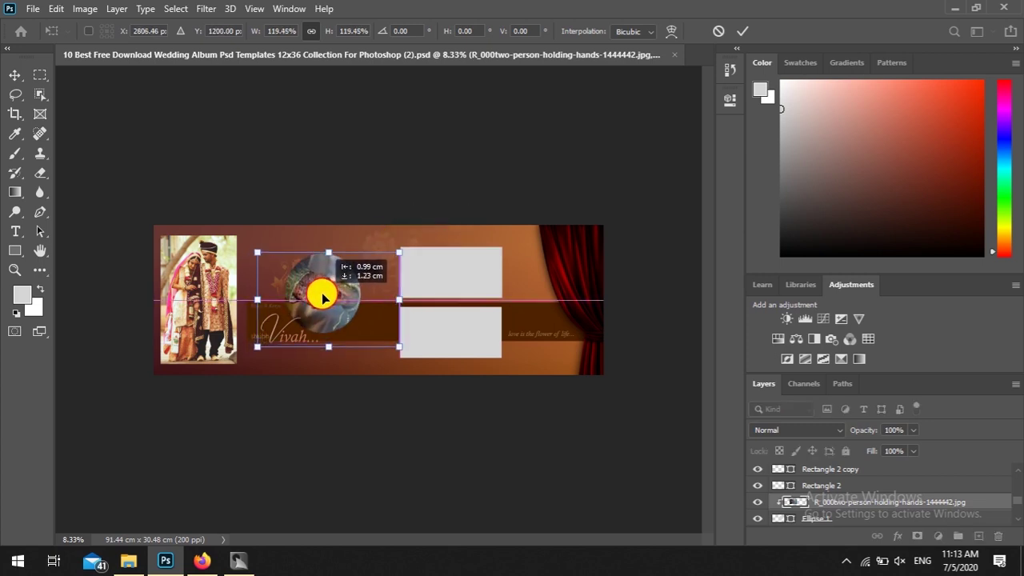
pyautogui.moveTo(324, 299); pyautogui.dragTo(384, 290)
pyautogui.press('Return')
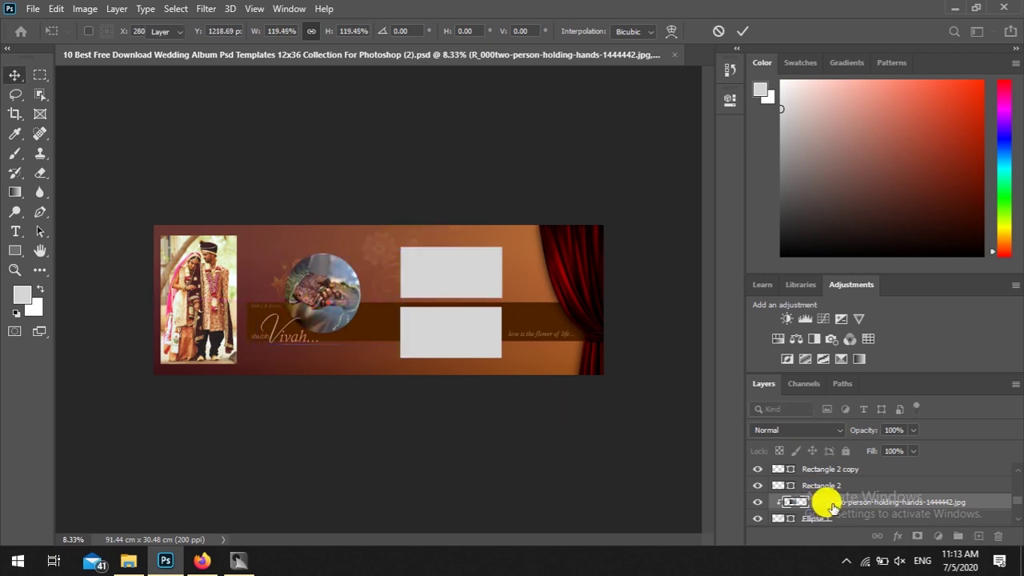
pyautogui.click(474, 281)
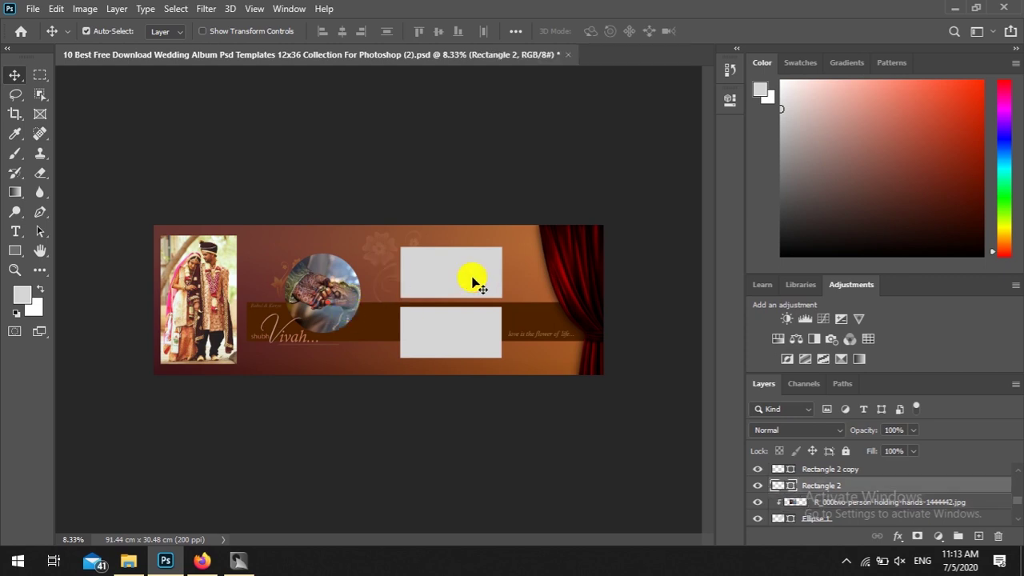
pyautogui.hotkey('alt', 'Tab')
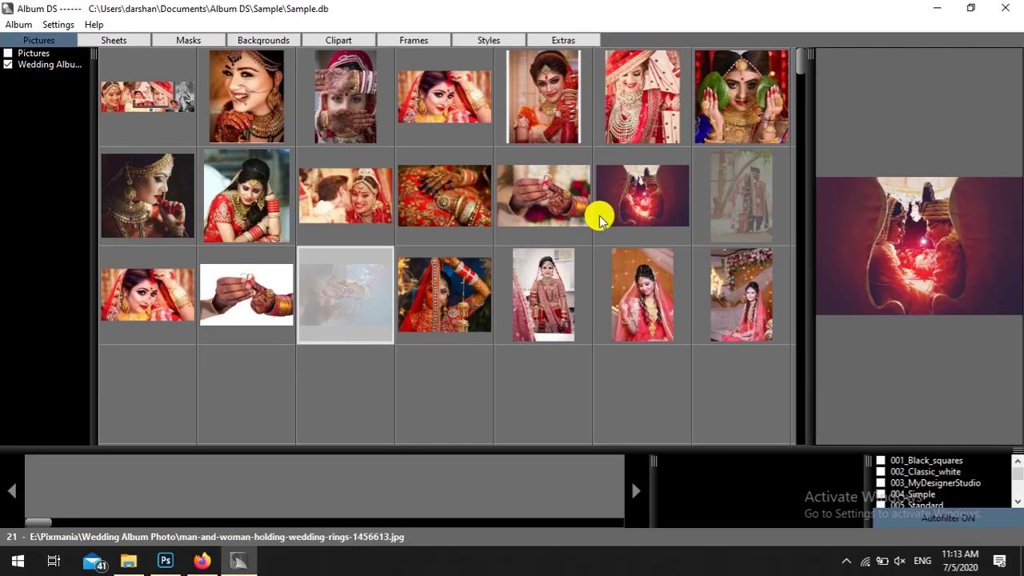
pyautogui.moveTo(444, 97)
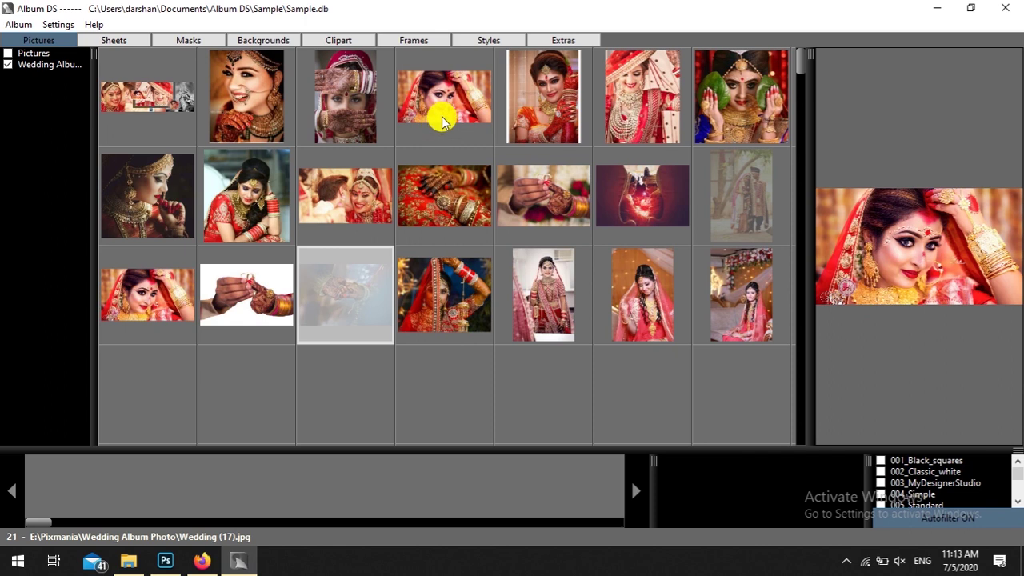
# - Place Wedding (17).jpg, the red-saree bride close-up, into the upper right Rectangle 2 frame
pyautogui.click(442, 121)
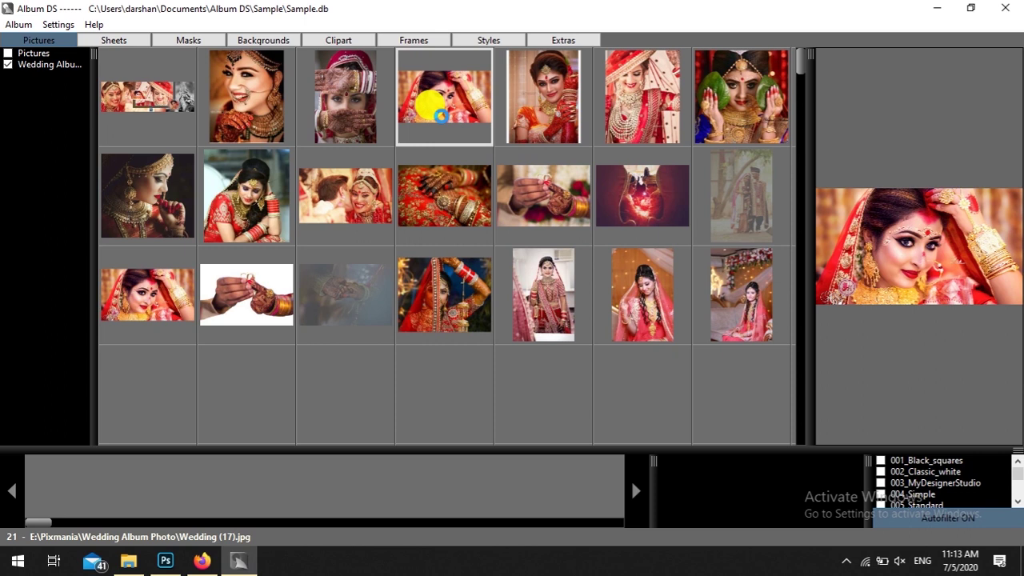
pyautogui.click(441, 116)
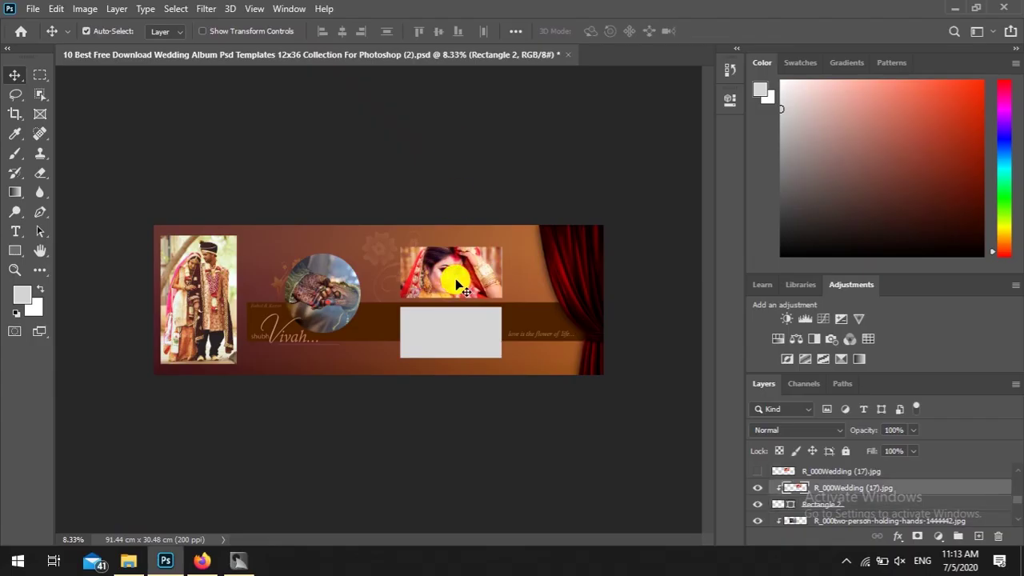
pyautogui.click(457, 339)
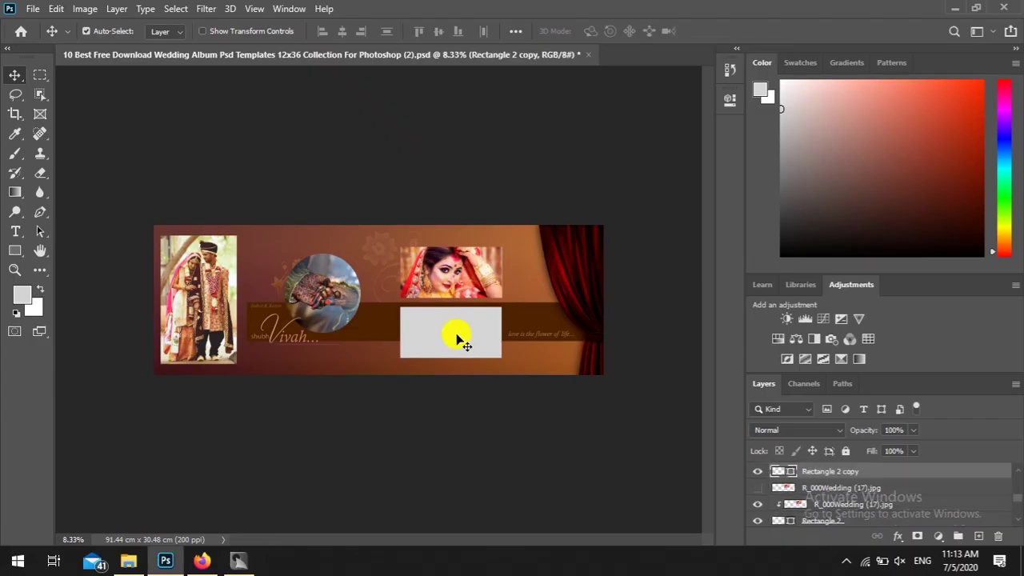
# - Place the couple photo into the lower frame and rescale the upper bride photo
pyautogui.click(352, 204)
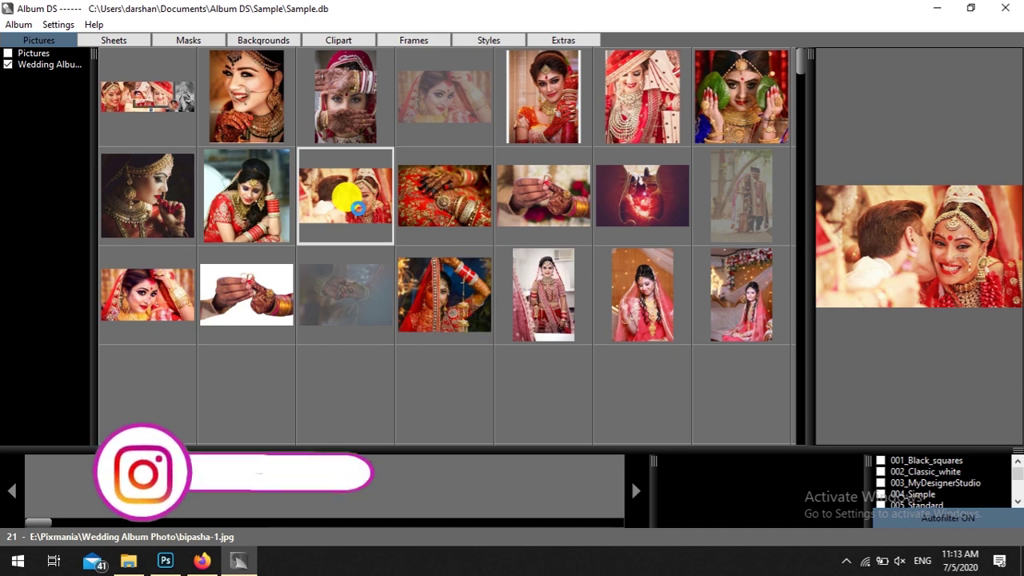
pyautogui.doubleClick(356, 207)
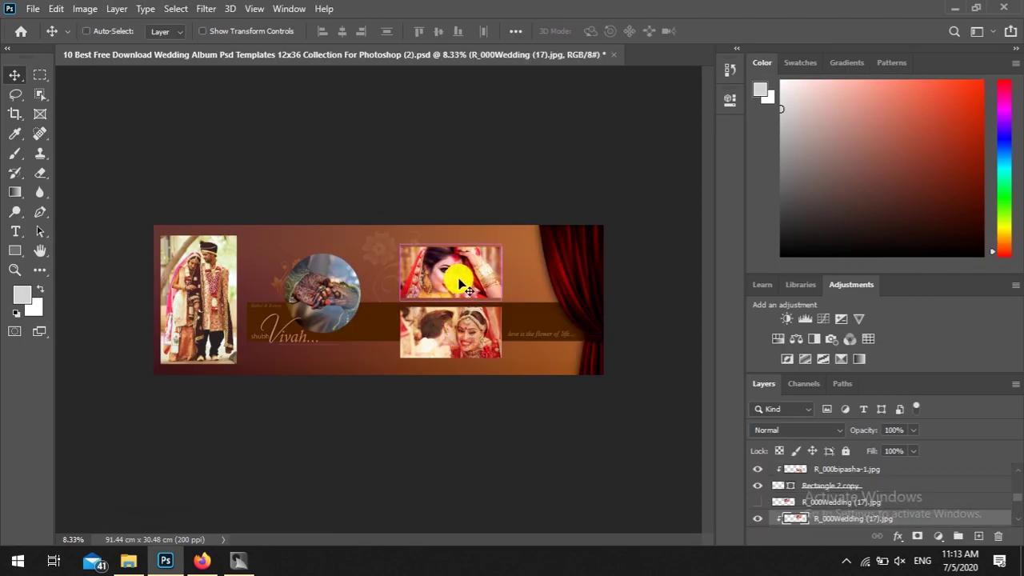
pyautogui.hotkey('ctrl', 't')
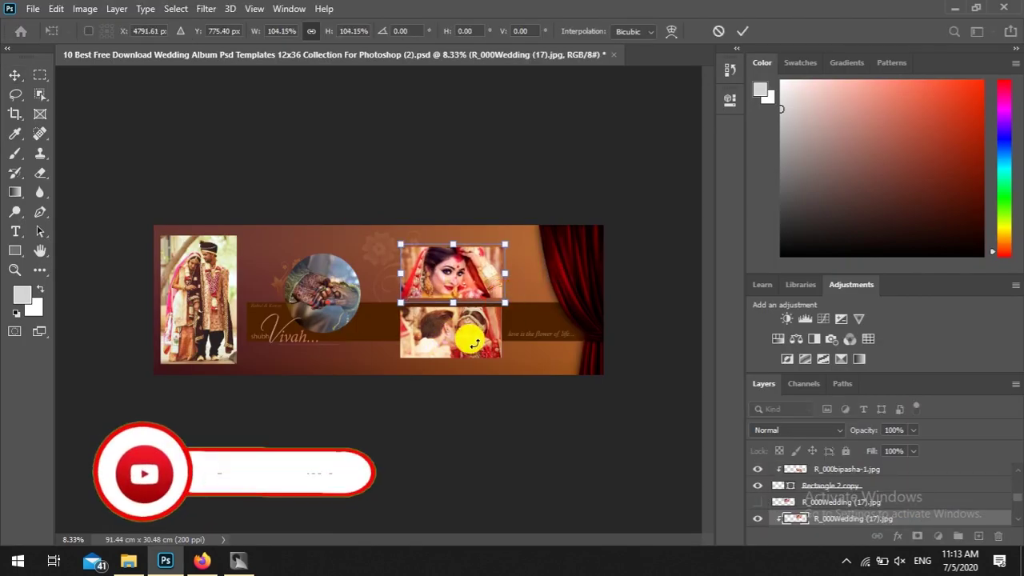
pyautogui.click(14, 74)
# - Scale the bottom-right bride photo to about 104% so it fills its frame
pyautogui.click(454, 338)
pyautogui.hotkey('ctrl', 't')
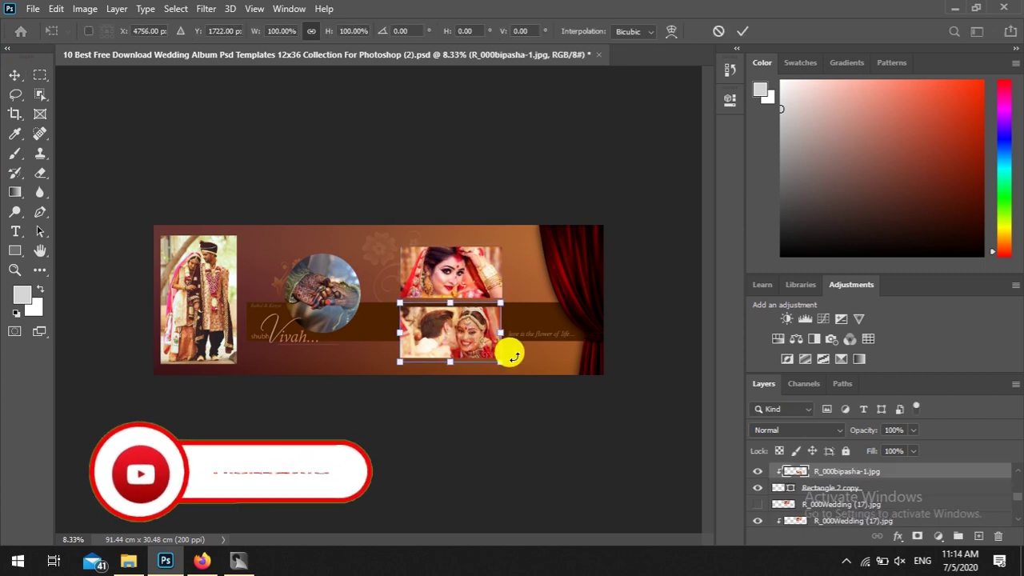
pyautogui.moveTo(499, 359); pyautogui.dragTo(476, 347)
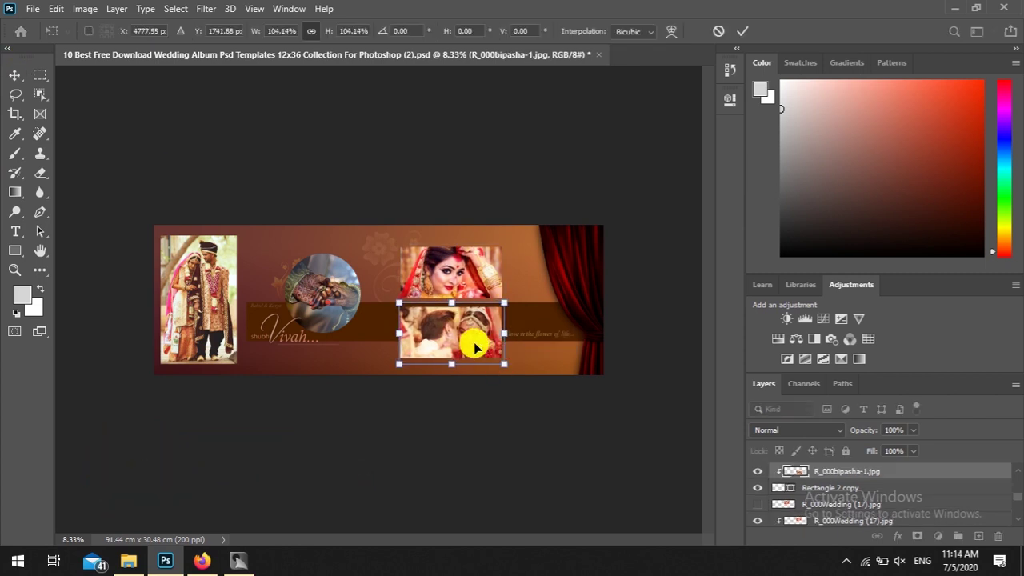
pyautogui.press('Return')
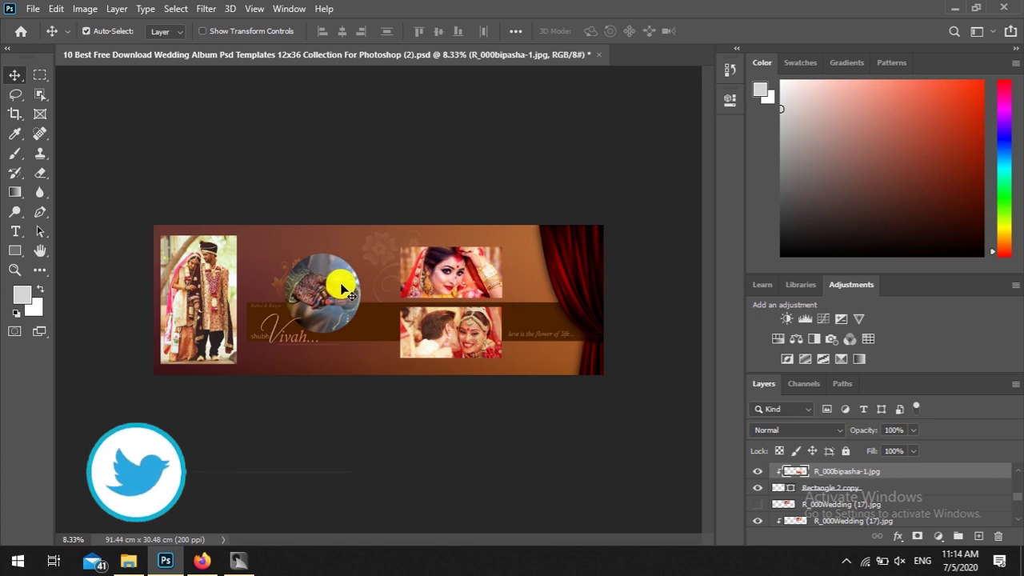
# - Add a white 19 px Stroke effect to the Ellipse 1 circle behind the hands photo
pyautogui.click(405, 283)
pyautogui.scroll(-2, 864, 512)
pyautogui.click(822, 498)
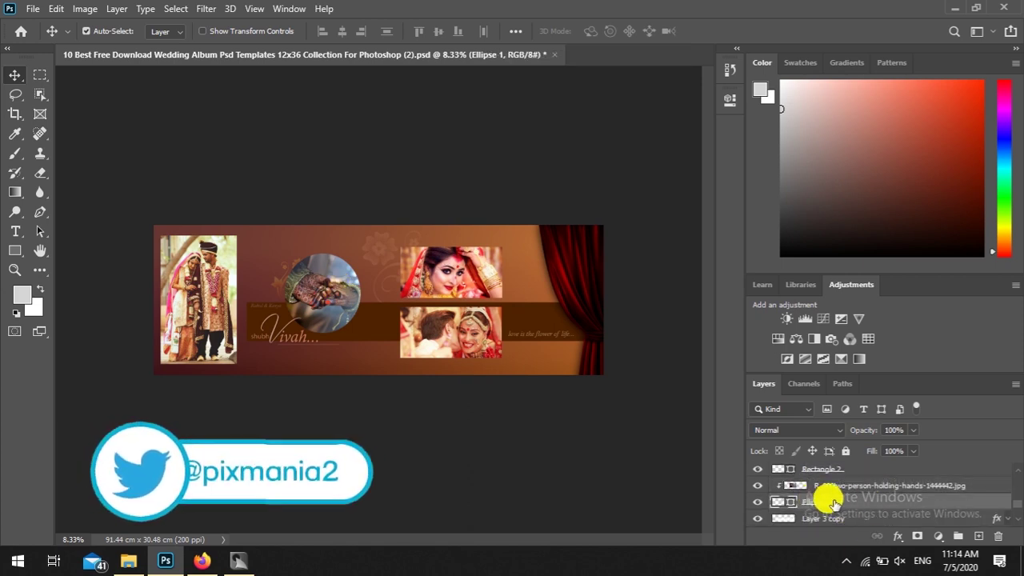
pyautogui.click(900, 539)
pyautogui.click(917, 428)
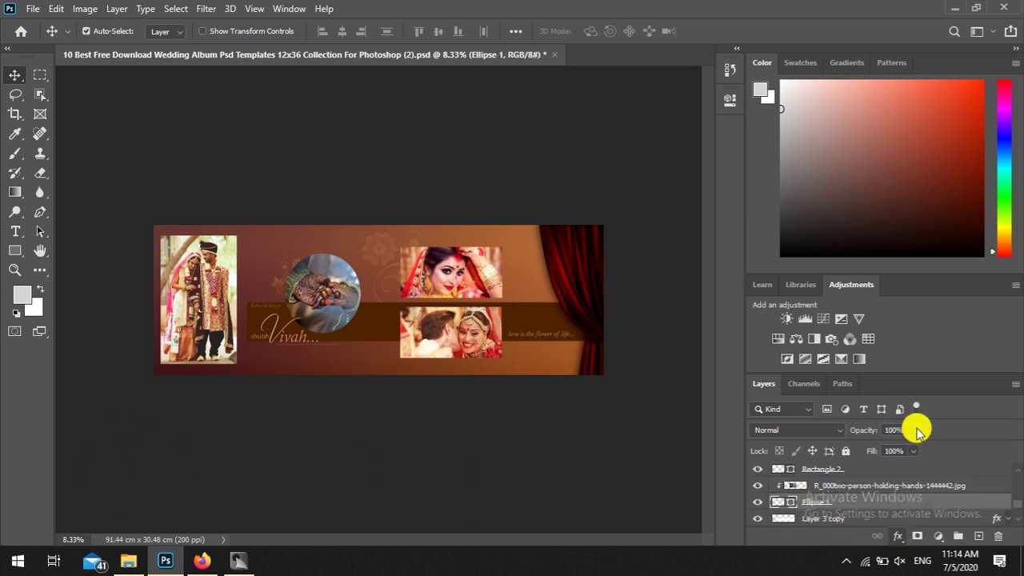
pyautogui.click(674, 271)
pyautogui.moveTo(336, 88); pyautogui.dragTo(280, 69)
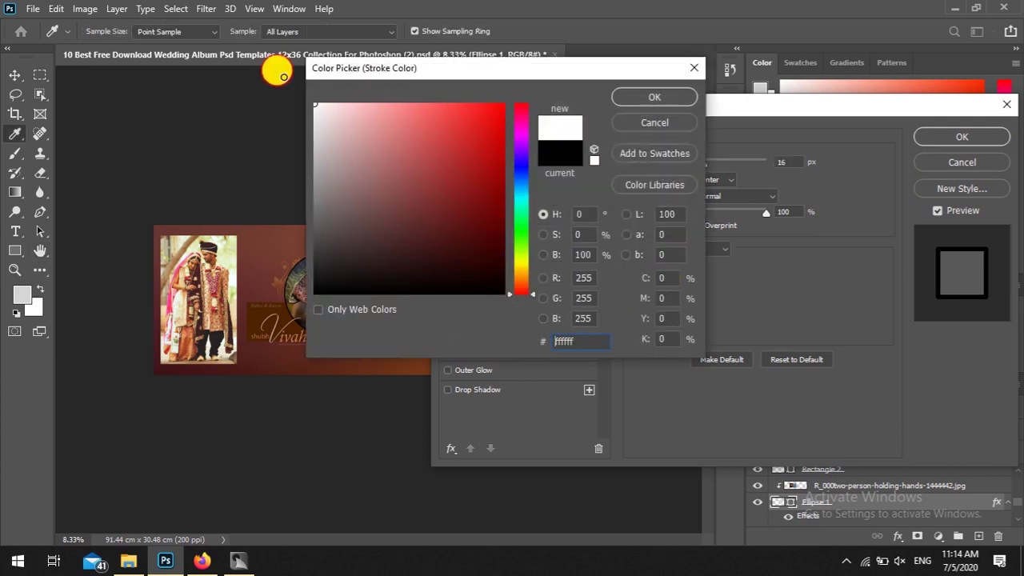
pyautogui.click(647, 99)
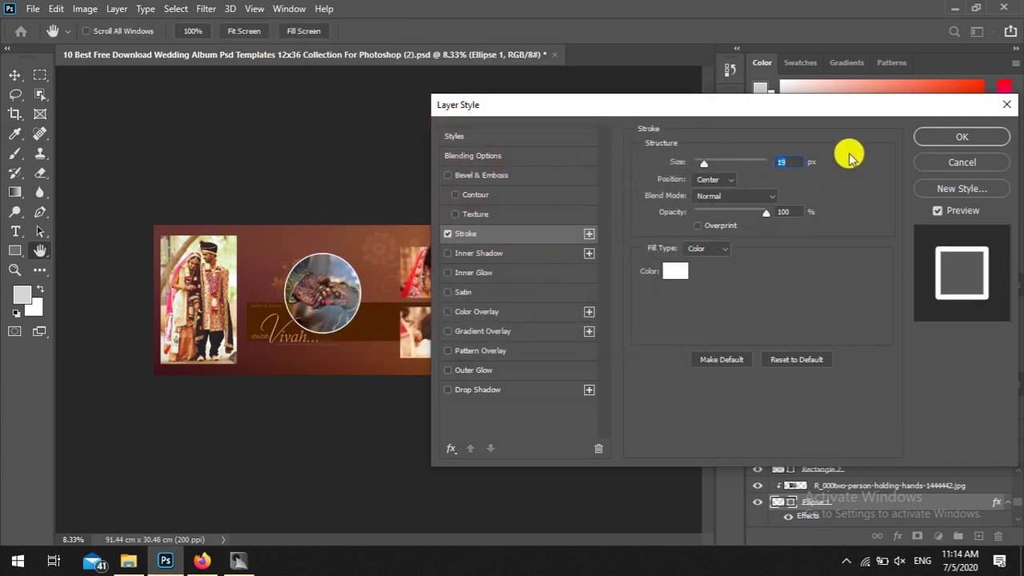
pyautogui.click(952, 138)
pyautogui.click(472, 295)
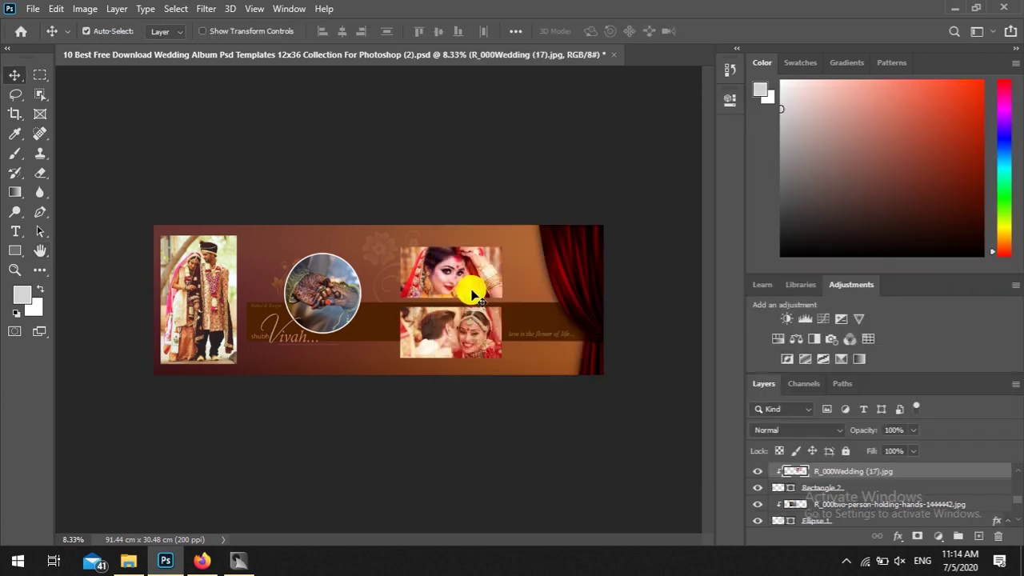
pyautogui.click(805, 486)
# - Add a drop shadow to the top-right frame with about 83 px distance and 36% opacity
pyautogui.click(898, 536)
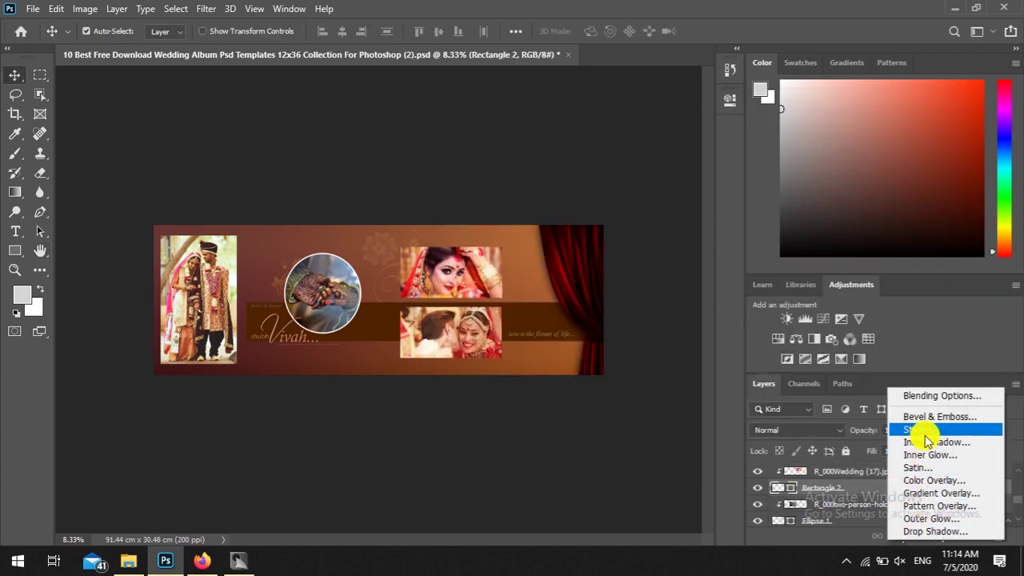
pyautogui.click(932, 531)
pyautogui.moveTo(689, 108)
pyautogui.mouseDown()
pyautogui.moveTo(767, 122)
pyautogui.moveTo(795, 113)
pyautogui.mouseUp()
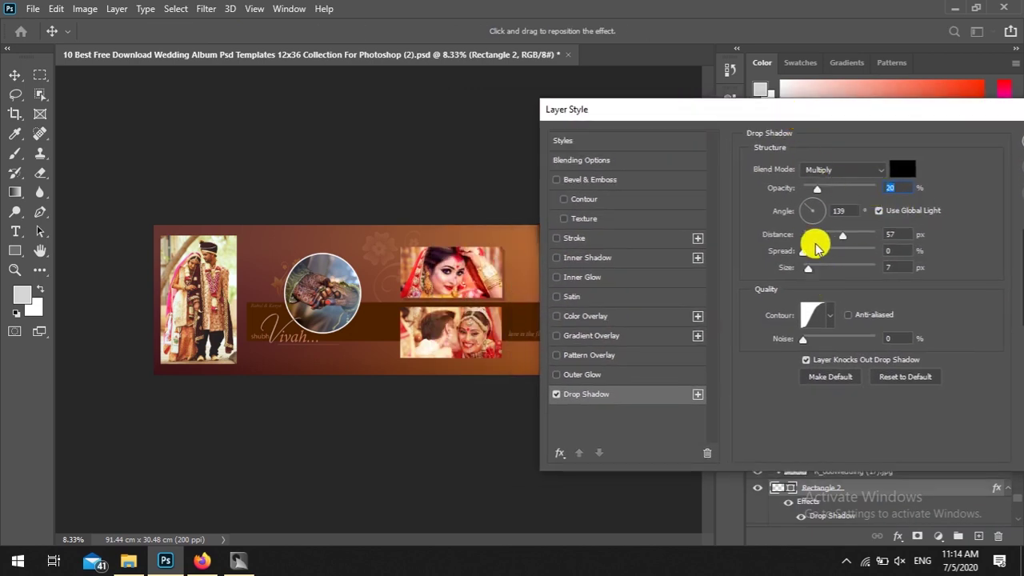
pyautogui.moveTo(843, 235); pyautogui.dragTo(848, 241)
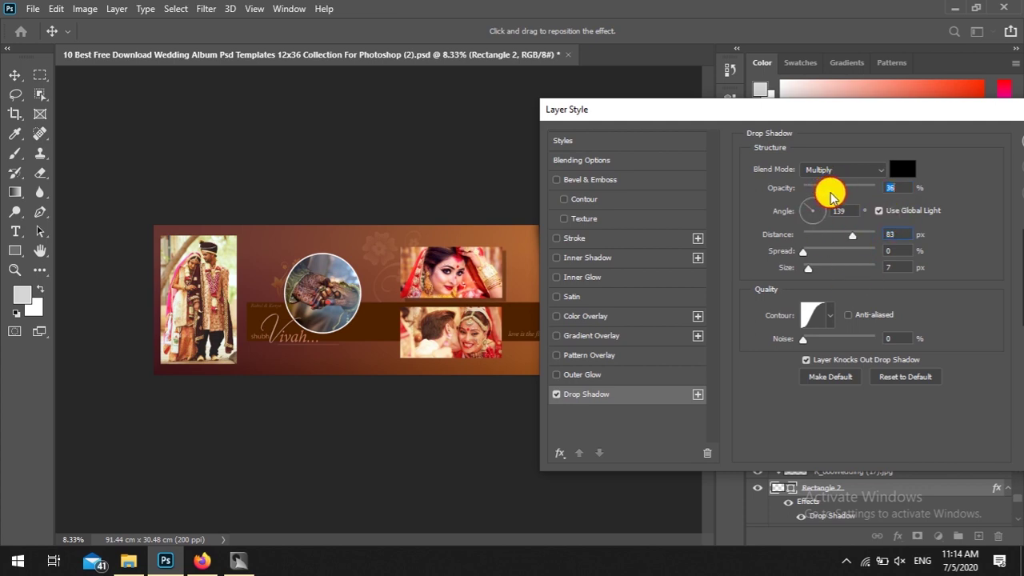
pyautogui.moveTo(843, 118); pyautogui.dragTo(725, 114)
pyautogui.click(916, 144)
# - Apply the same drop shadow to the bottom-right frame shape
pyautogui.click(470, 352)
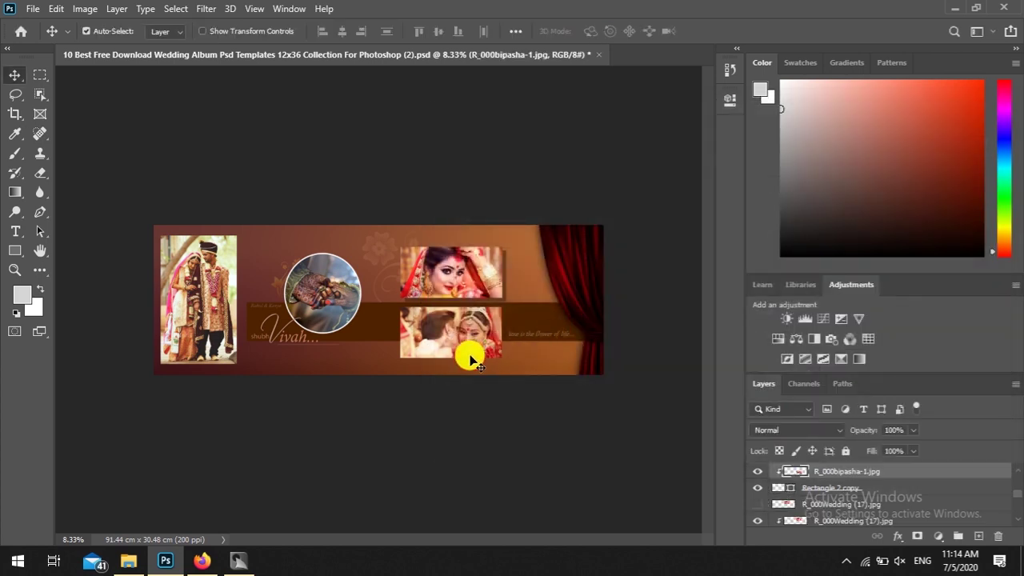
pyautogui.click(830, 489)
pyautogui.click(898, 536)
pyautogui.click(903, 521)
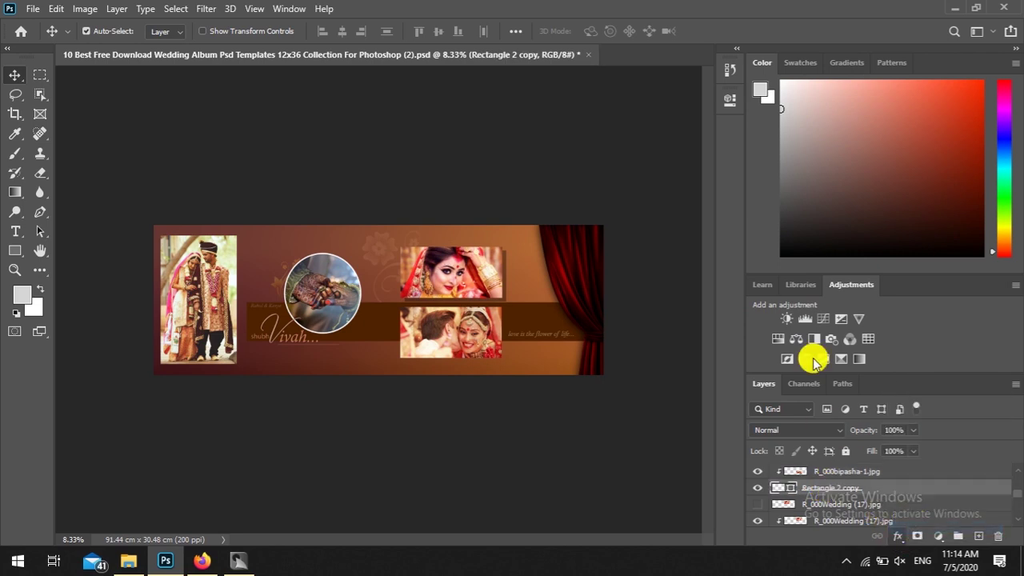
pyautogui.click(953, 140)
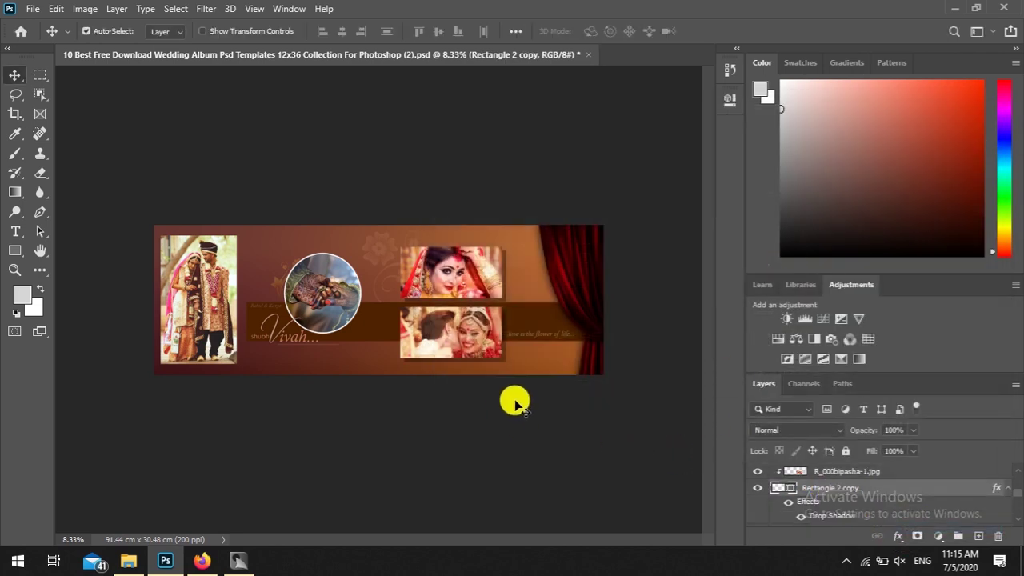
pyautogui.click(552, 337)
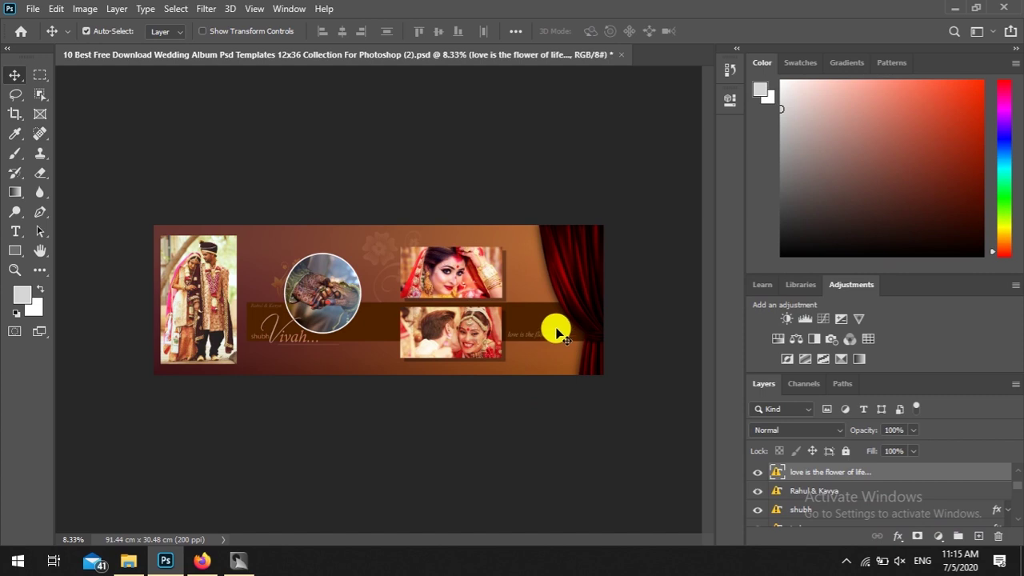
# - Give the left couple photo an Inner Shadow plus Bevel & Emboss at 469% depth, 32 px size
pyautogui.click(252, 358)
pyautogui.click(897, 536)
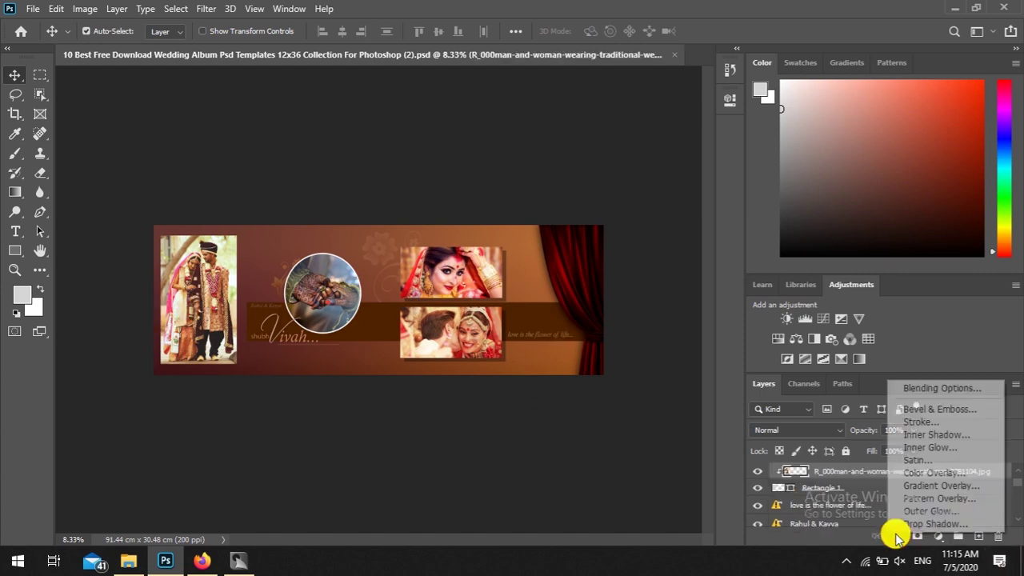
pyautogui.click(940, 436)
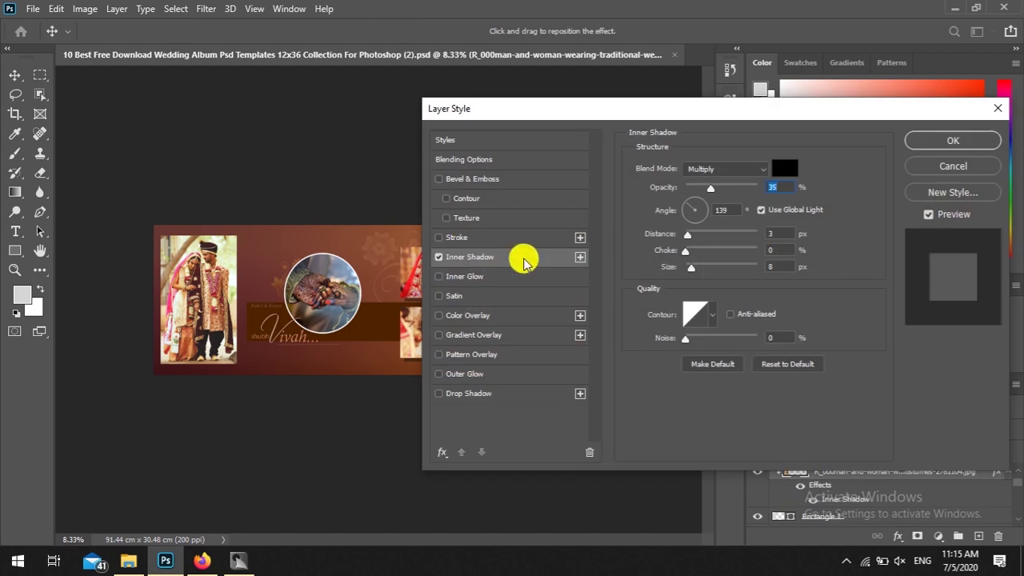
pyautogui.click(453, 181)
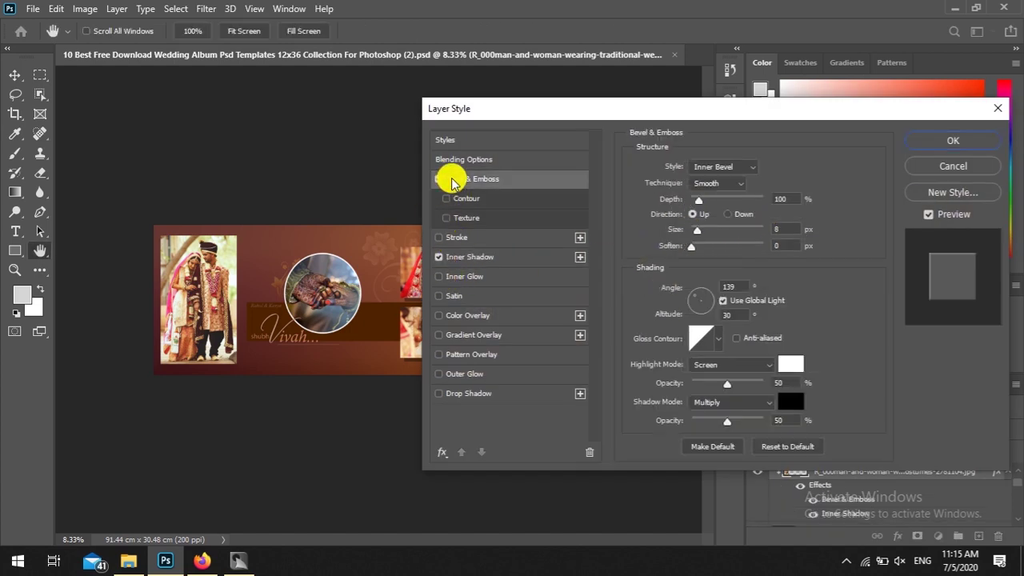
pyautogui.click(438, 237)
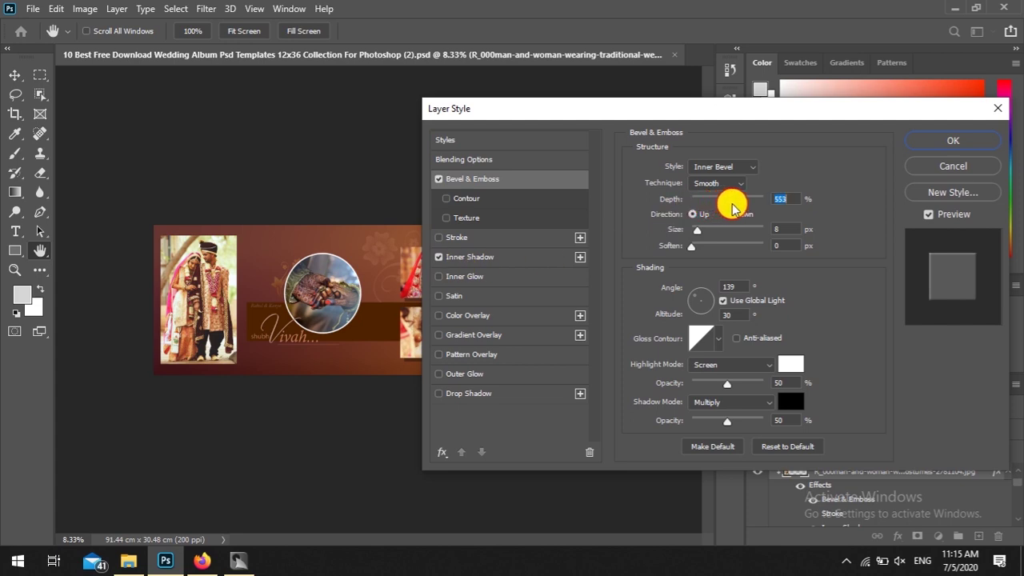
pyautogui.moveTo(728, 208); pyautogui.dragTo(707, 234)
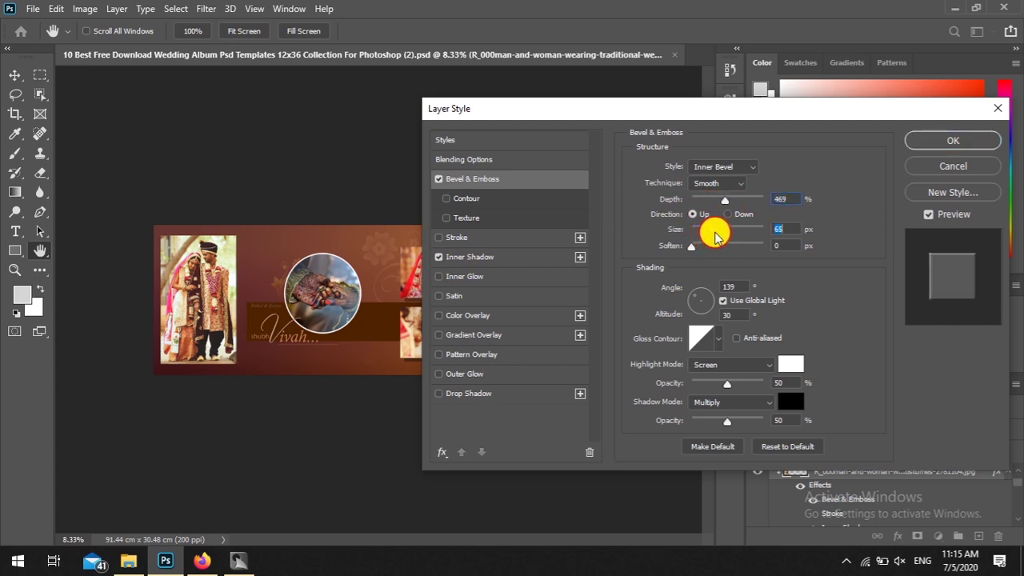
pyautogui.click(952, 144)
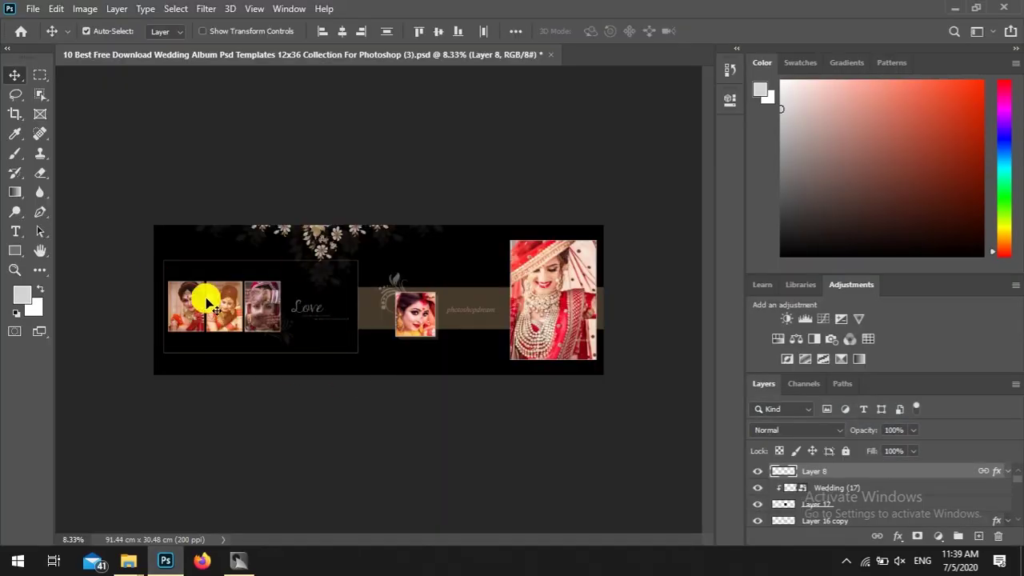
# - On the Love spread, delete the three bride photos from the left frames
pyautogui.hotkey('ctrl', '+')
pyautogui.hotkey('ctrl', '+')
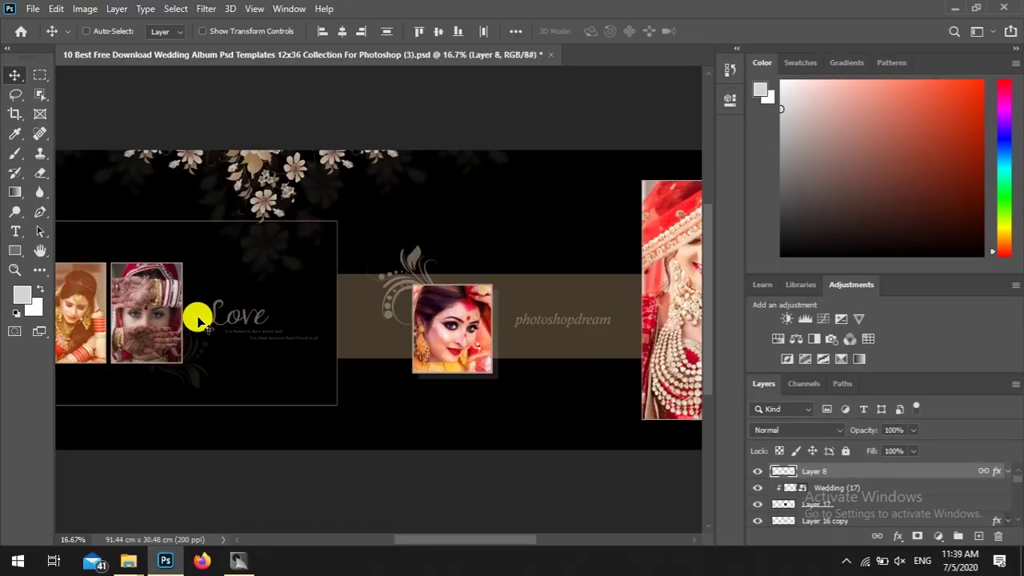
pyautogui.hscroll(-2, 421, 535)
pyautogui.hscroll(-5, 257, 268)
pyautogui.click(260, 268)
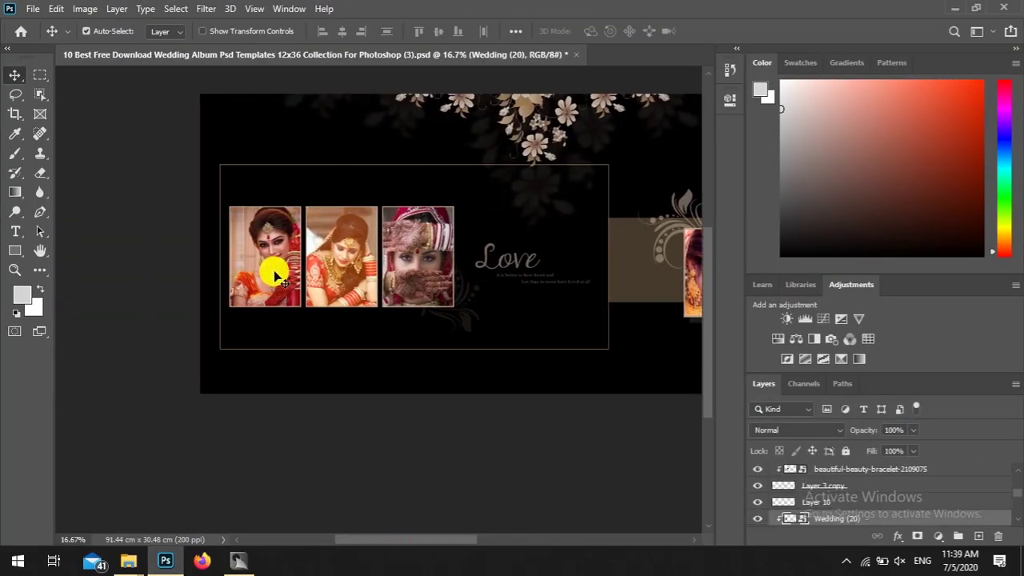
pyautogui.press('Delete')
pyautogui.click(347, 266)
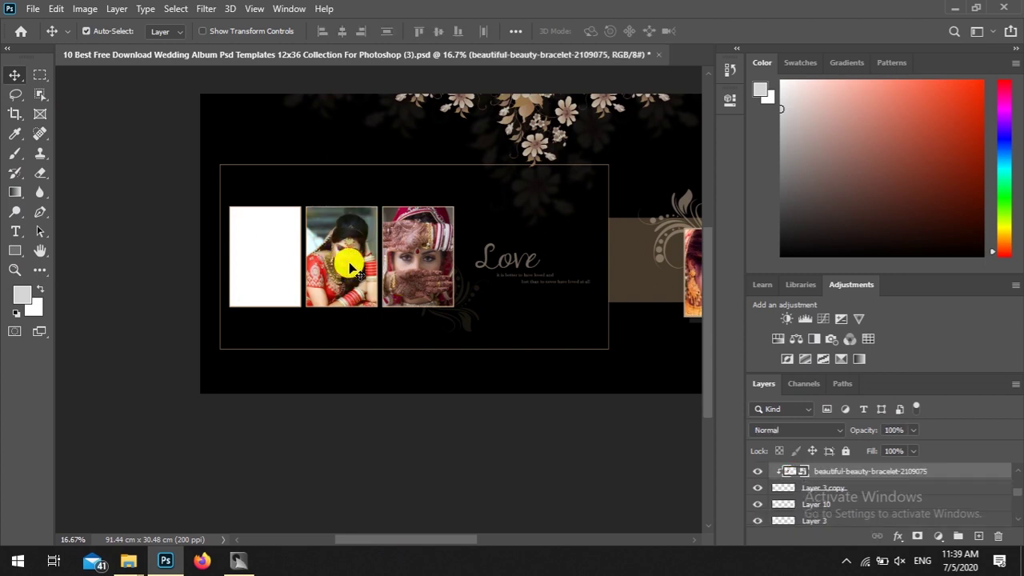
pyautogui.press('Delete')
pyautogui.click(419, 274)
pyautogui.press('Delete')
# - Delete the two white fill layers behind the emptied frames
pyautogui.click(272, 272)
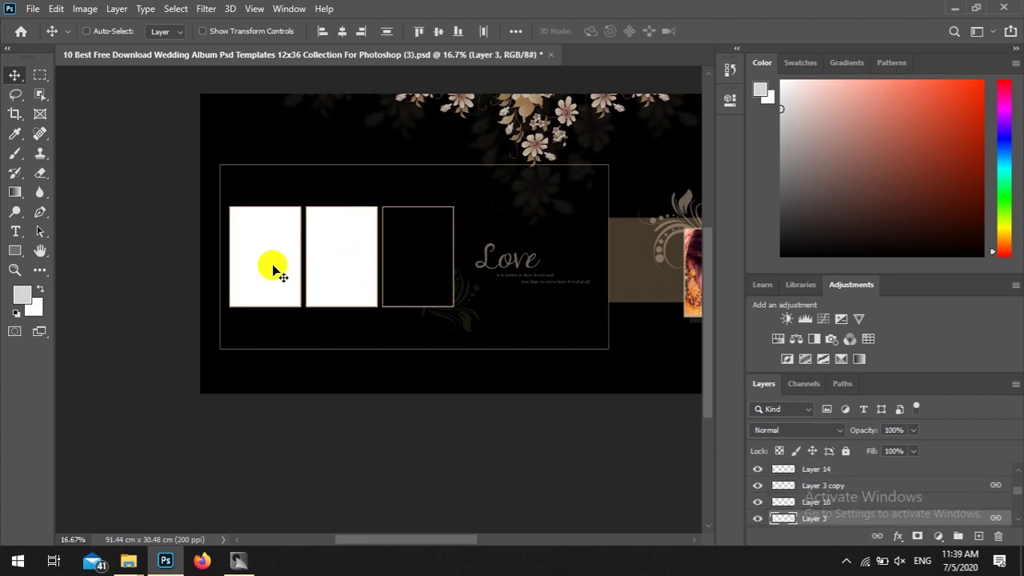
pyautogui.hotkey('ctrl', 't')
pyautogui.press('Return')
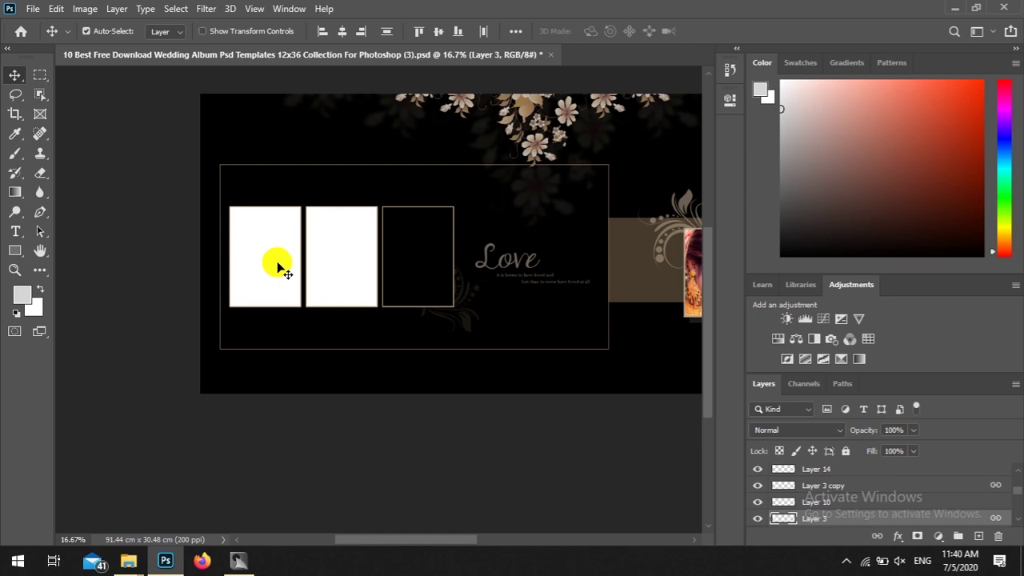
pyautogui.press('Delete')
pyautogui.click(332, 265)
pyautogui.press('Delete')
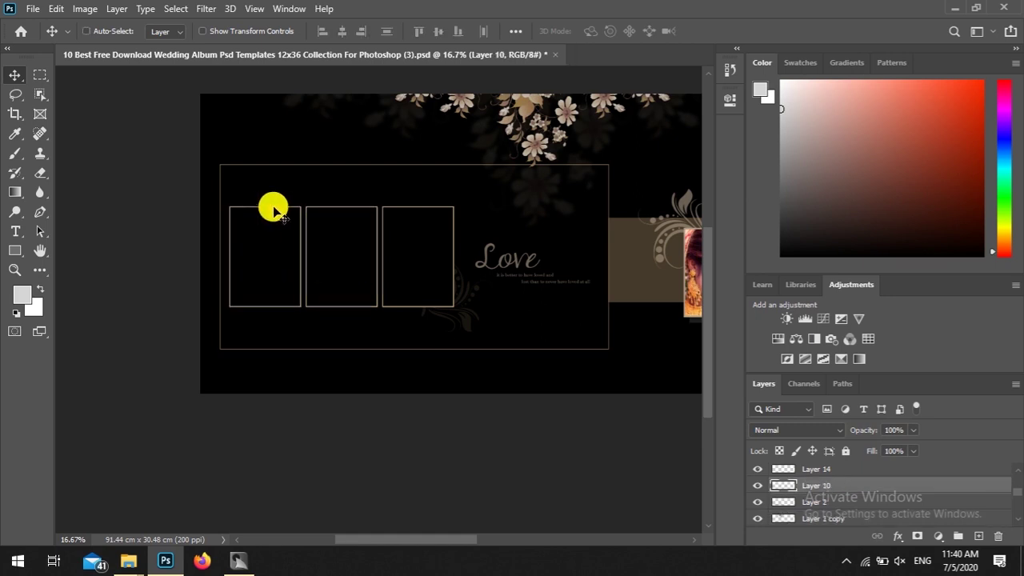
pyautogui.hotkey('ctrl', 't')
# - Rotate the left frame 90° clockwise and move it into place
pyautogui.rightClick(266, 210)
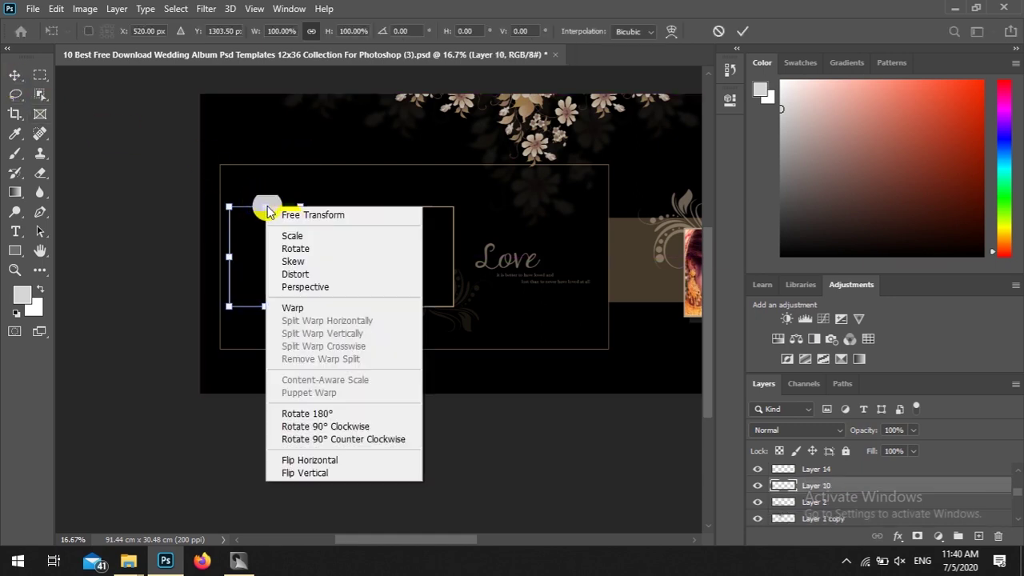
pyautogui.click(340, 426)
pyautogui.click(14, 74)
pyautogui.moveTo(265, 222); pyautogui.dragTo(276, 176)
# - Rotate the middle frame (Layer 14) 90° clockwise
pyautogui.click(340, 306)
pyautogui.rightClick(346, 312)
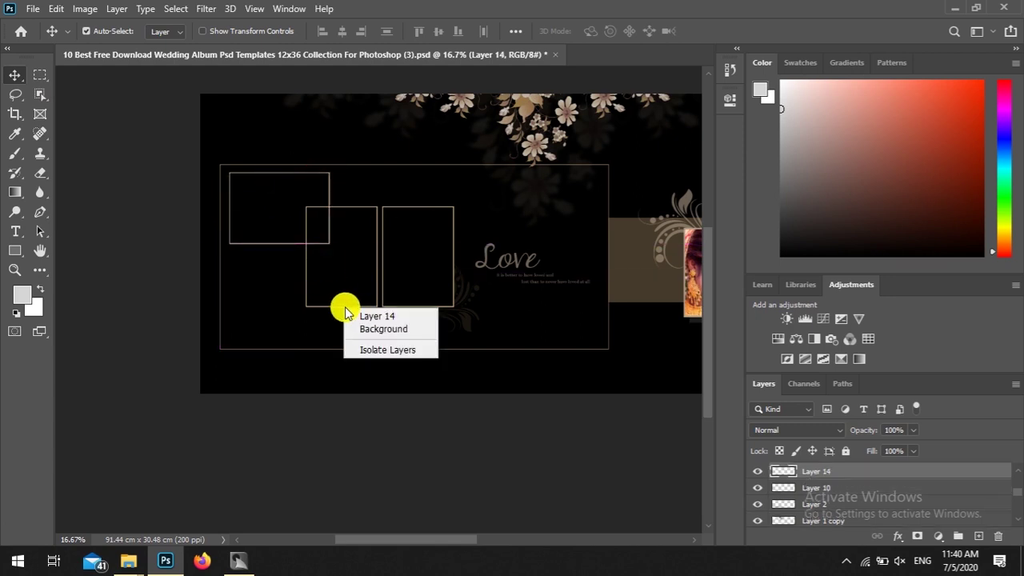
pyautogui.click(346, 312)
pyautogui.hotkey('ctrl', 't')
pyautogui.rightClick(355, 306)
pyautogui.click(402, 253)
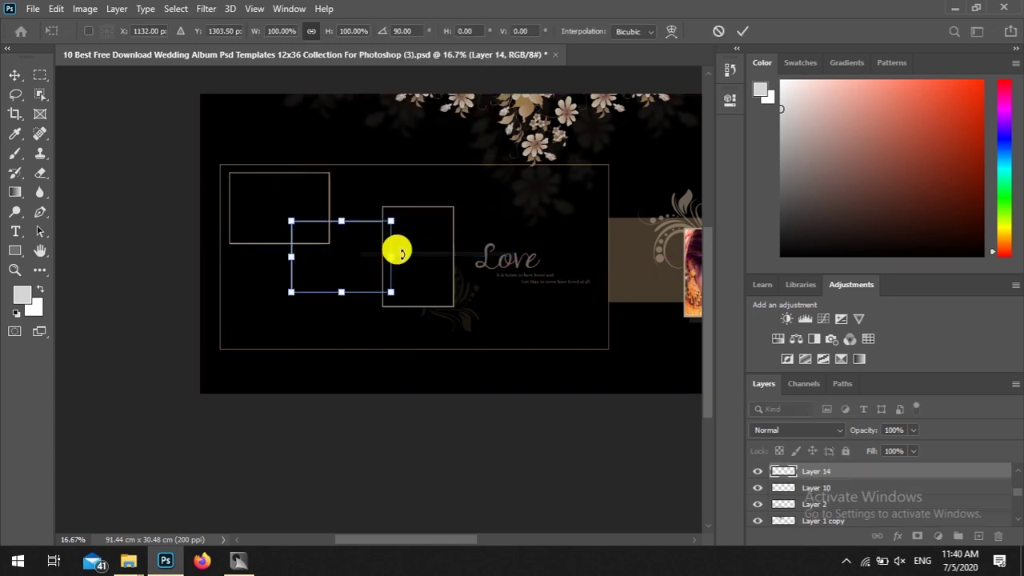
pyautogui.click(15, 74)
pyautogui.click(347, 220)
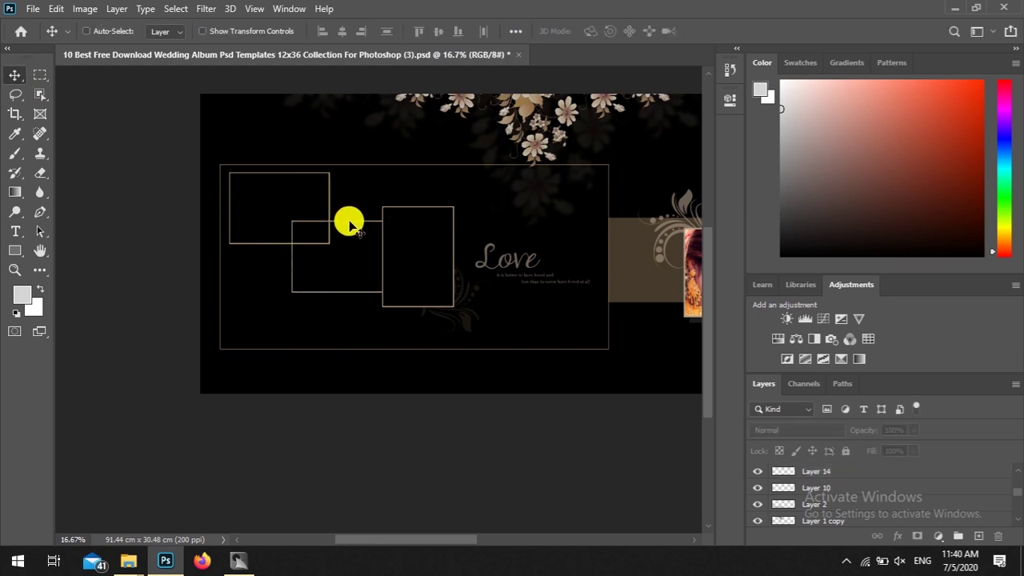
# - Rotate the right frame 90° clockwise, delete the stray white rectangle, and lower the frame to complete the diagonal
pyautogui.click(382, 296)
pyautogui.hotkey('ctrl', 't')
pyautogui.rightClick(393, 305)
pyautogui.click(446, 247)
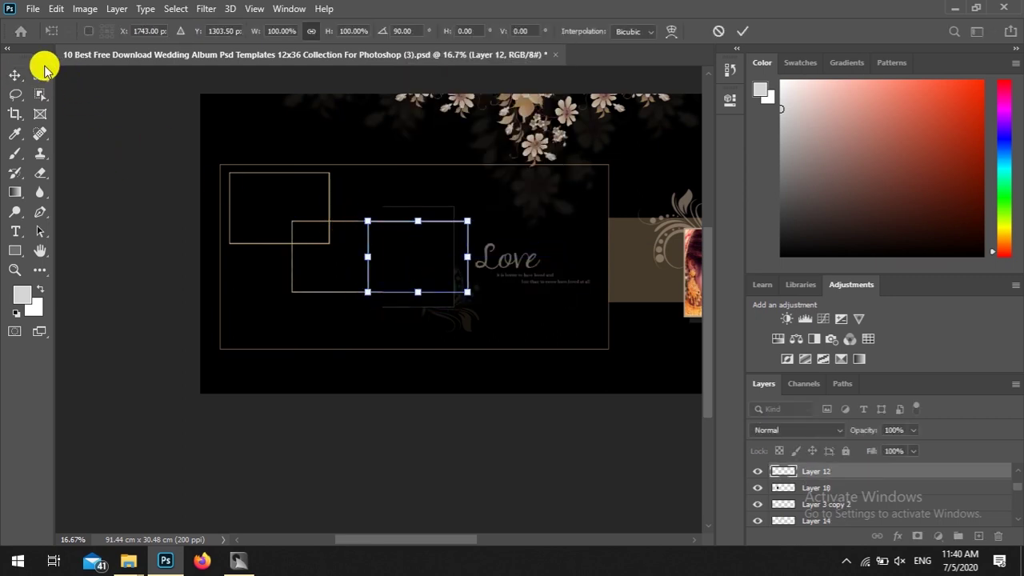
pyautogui.click(15, 74)
pyautogui.click(432, 215)
pyautogui.hotkey('ctrl', 'shift', 'BackSpace')
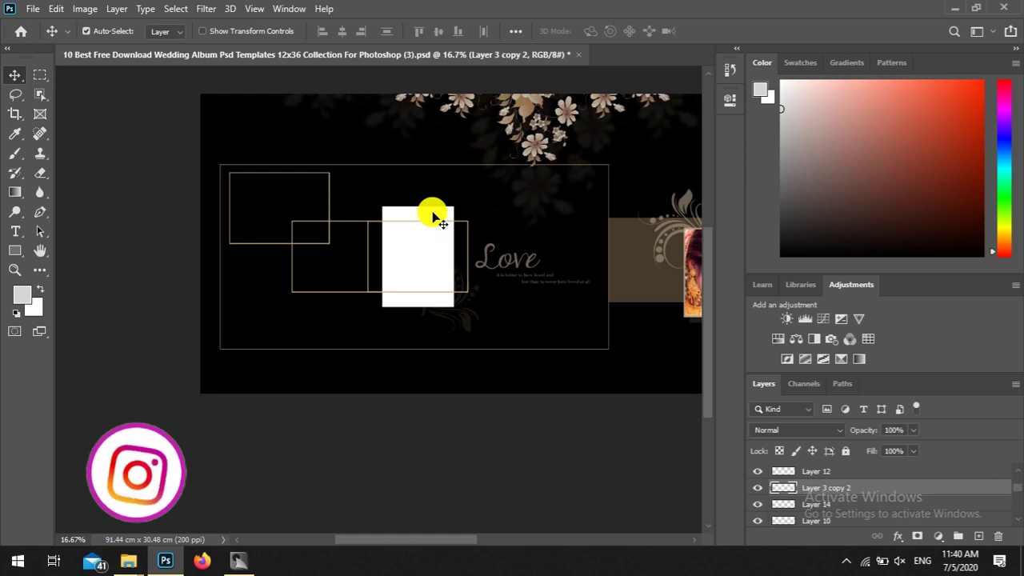
pyautogui.press('Delete')
pyautogui.moveTo(440, 222)
pyautogui.mouseDown()
pyautogui.moveTo(442, 280)
pyautogui.moveTo(424, 272)
pyautogui.mouseUp()
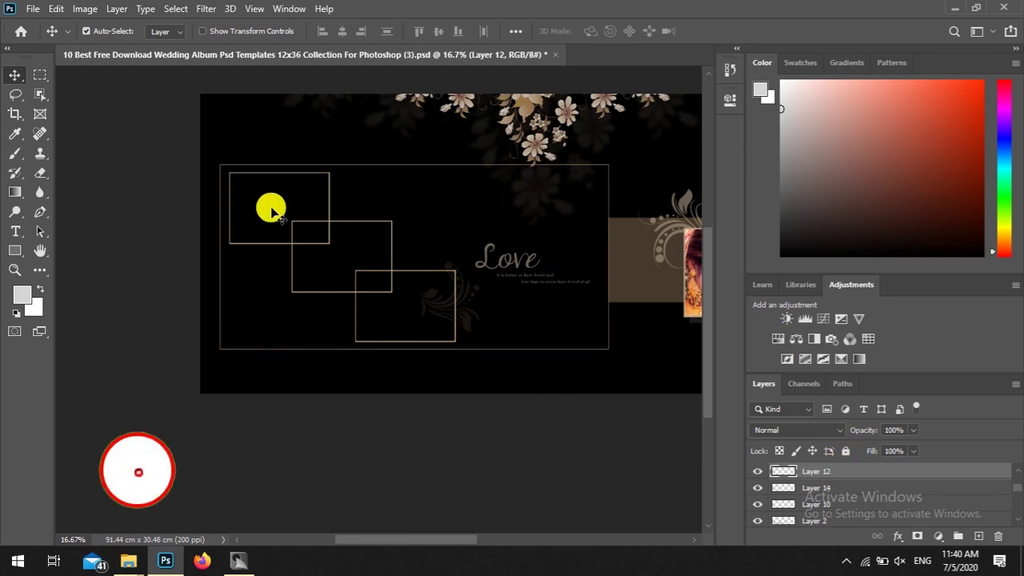
# - Set the foreground to light grey #d5d5d5 and draw a 792 × 563 px rectangle in the top-left frame
pyautogui.click(19, 296)
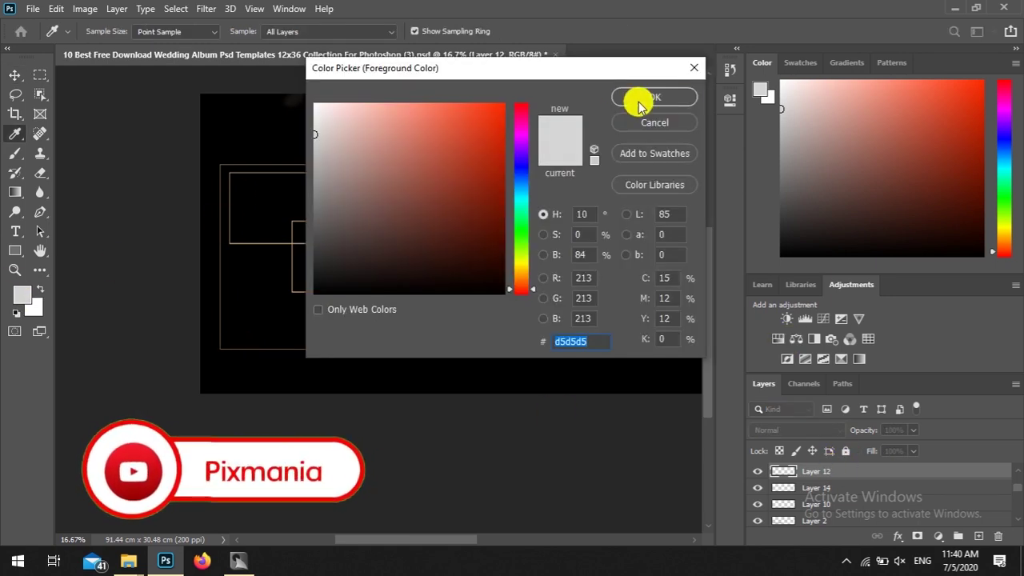
pyautogui.click(640, 102)
pyautogui.press('u')
pyautogui.hotkey('ctrl', '+')
pyautogui.hotkey('ctrl', '+')
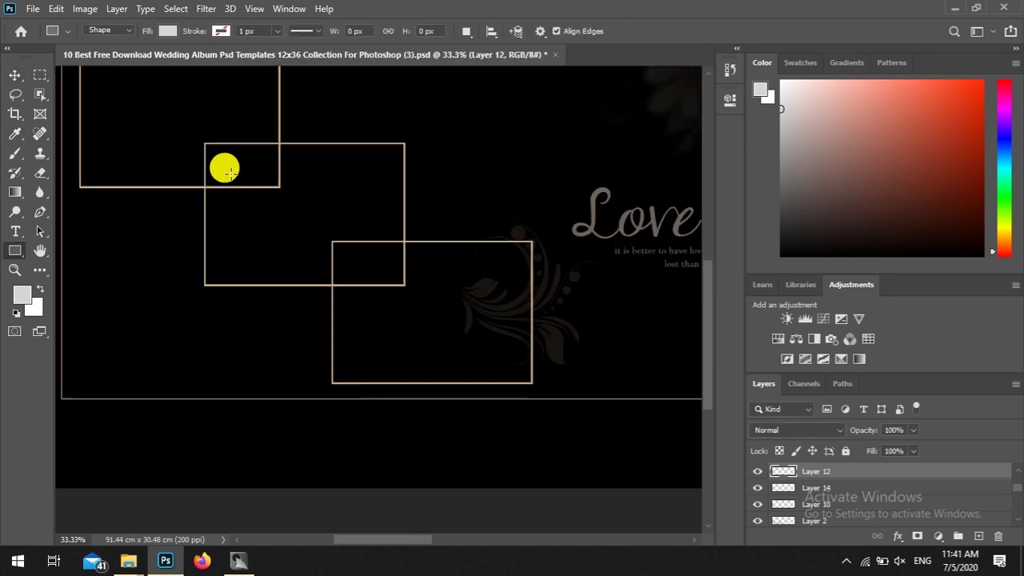
pyautogui.scroll(3, 359, 347)
pyautogui.hscroll(-2, 360, 347)
pyautogui.moveTo(147, 175); pyautogui.dragTo(344, 317)
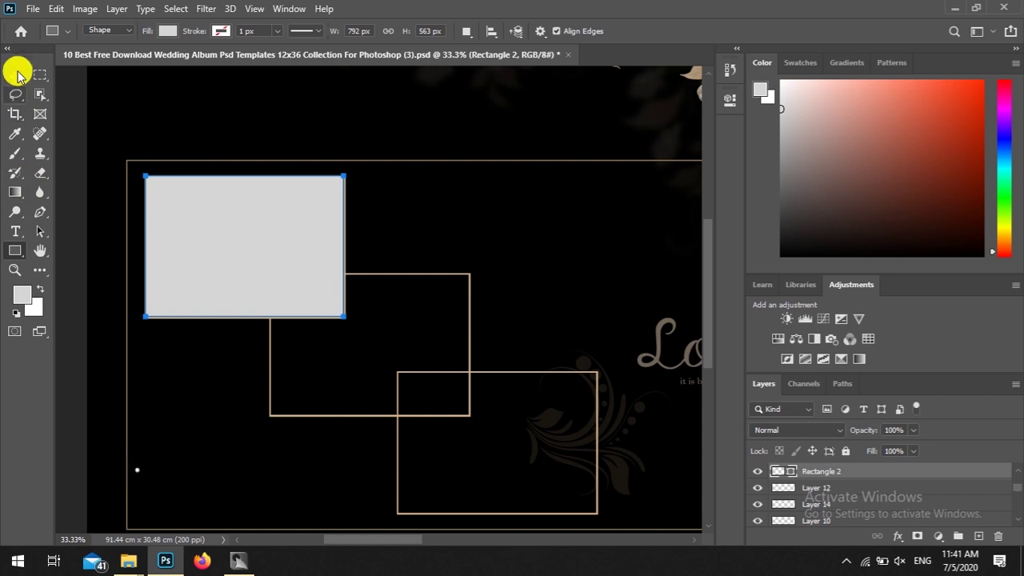
# - Skew the grey rectangle slightly to fit the top-left frame
pyautogui.click(14, 78)
pyautogui.hotkey('ctrl', 't')
pyautogui.moveTo(244, 177); pyautogui.dragTo(246, 182)
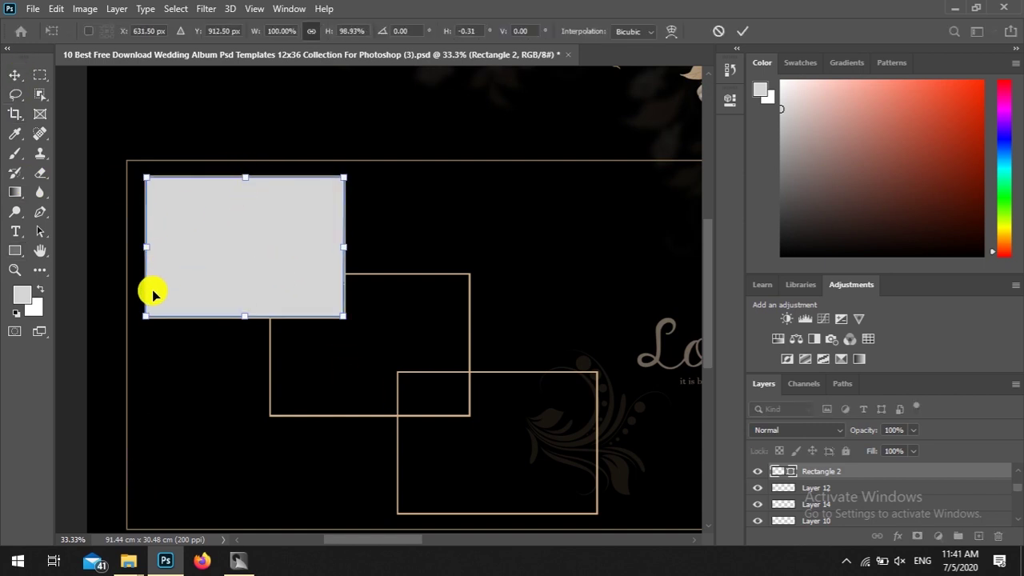
pyautogui.click(14, 74)
# - Duplicate the grey rectangle into the middle frame and adjust its top edge
pyautogui.moveTo(258, 264); pyautogui.dragTo(373, 342)
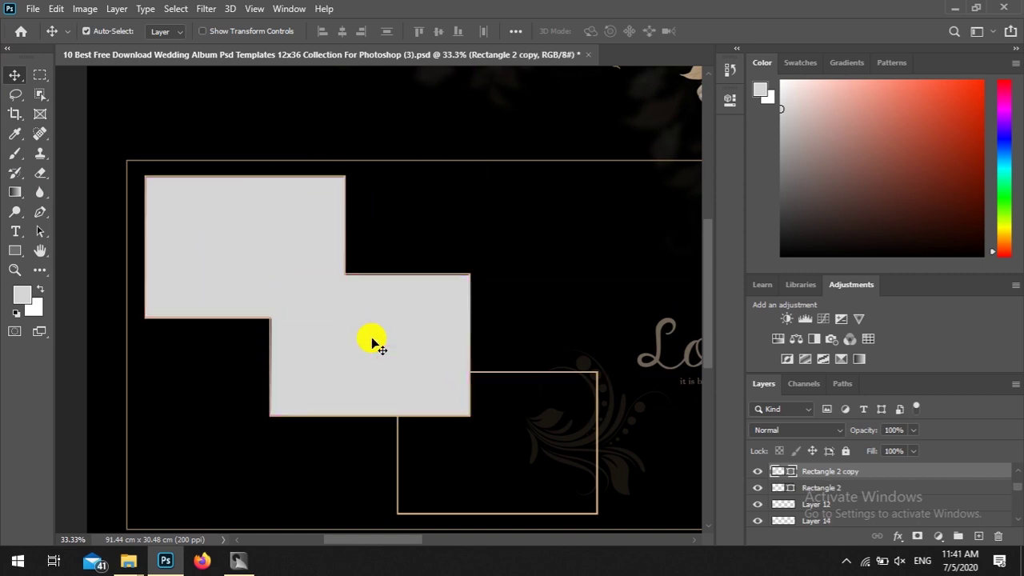
pyautogui.hotkey('ctrl', 't')
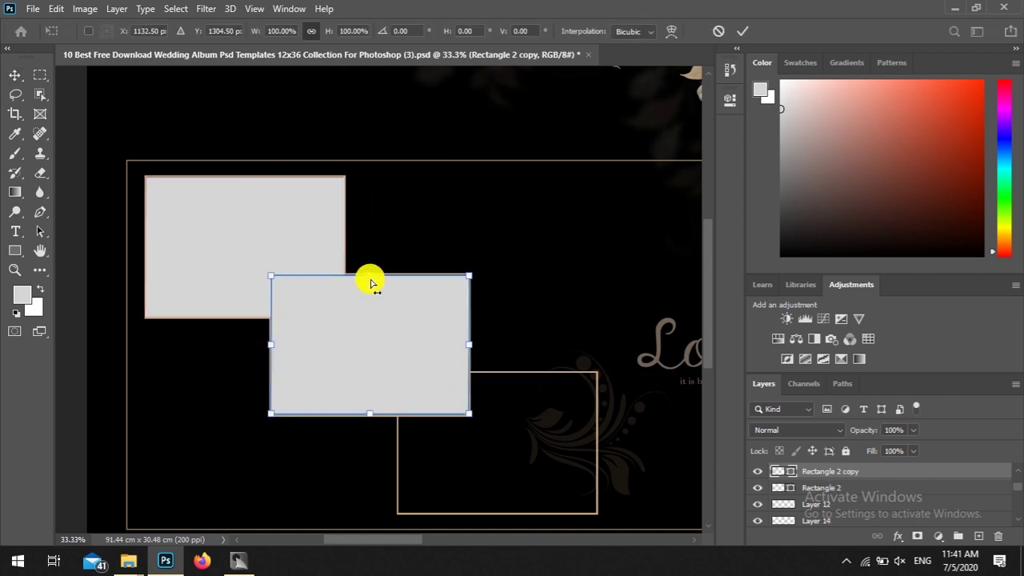
pyautogui.moveTo(370, 280); pyautogui.dragTo(371, 280)
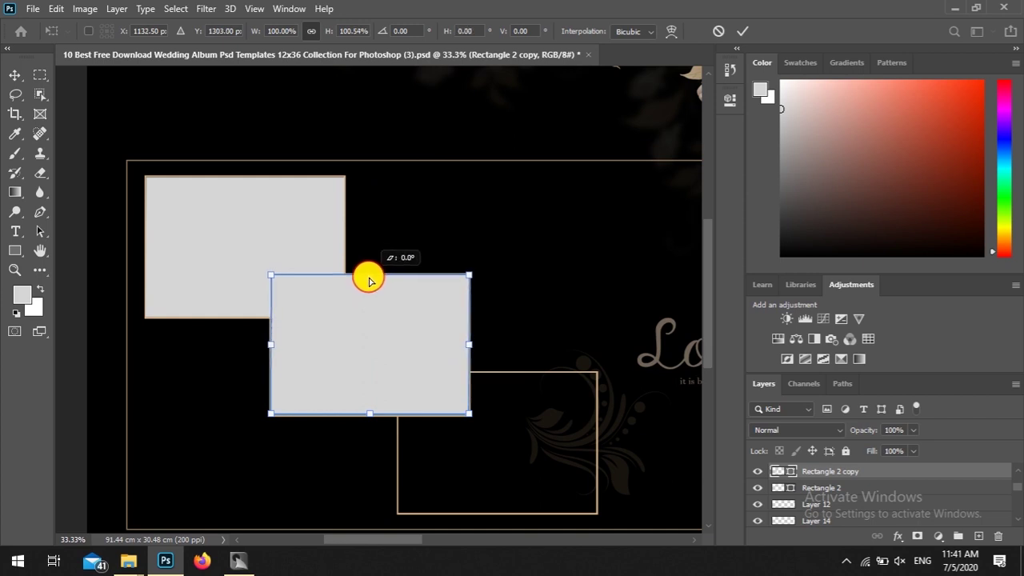
pyautogui.click(14, 77)
# - Duplicate another grey rectangle into the lower-right frame and fit its bottom edge
pyautogui.moveTo(245, 237); pyautogui.dragTo(492, 437)
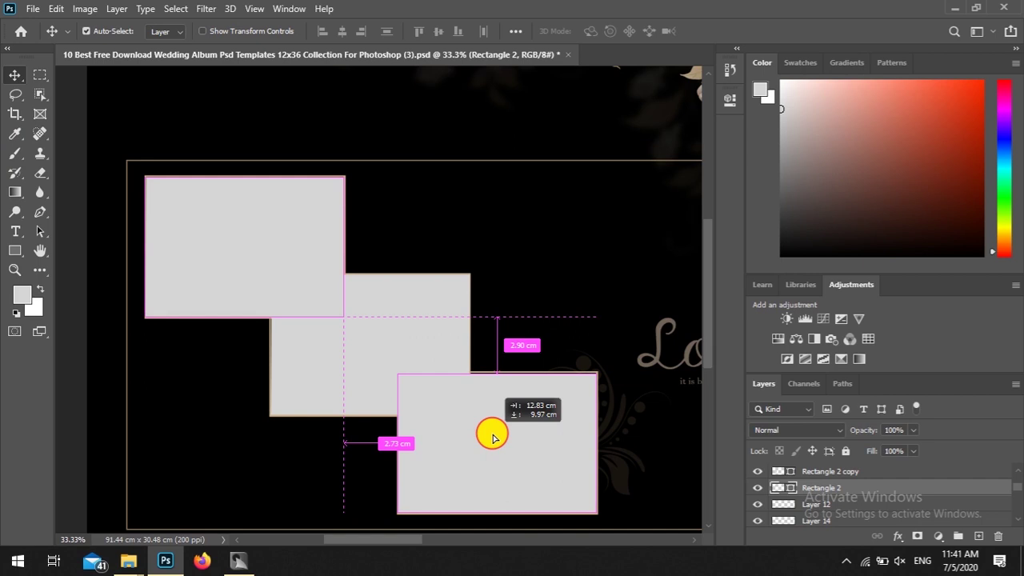
pyautogui.moveTo(492, 436); pyautogui.dragTo(492, 437)
pyautogui.hotkey('ctrl', 't')
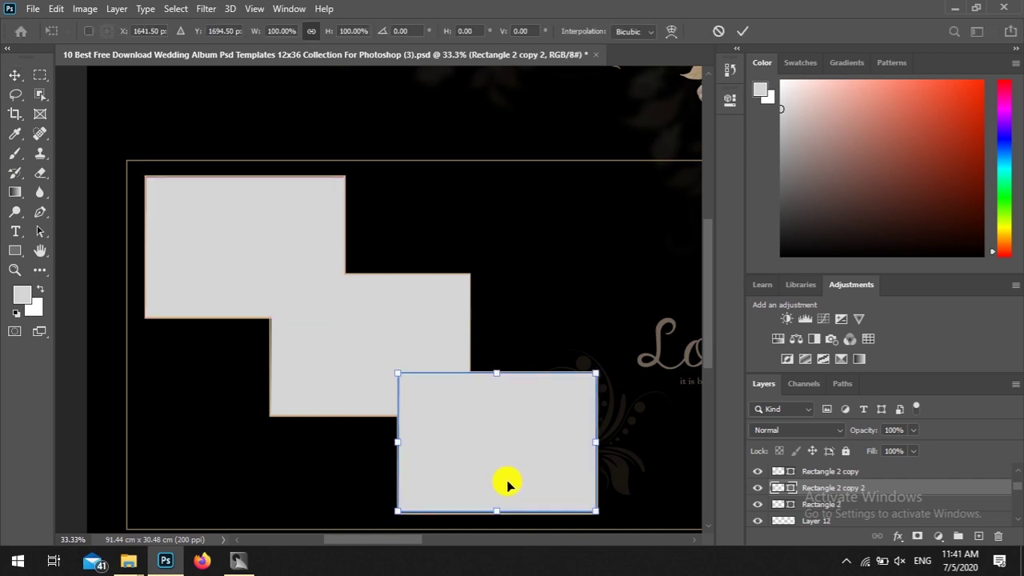
pyautogui.moveTo(497, 513); pyautogui.dragTo(498, 516)
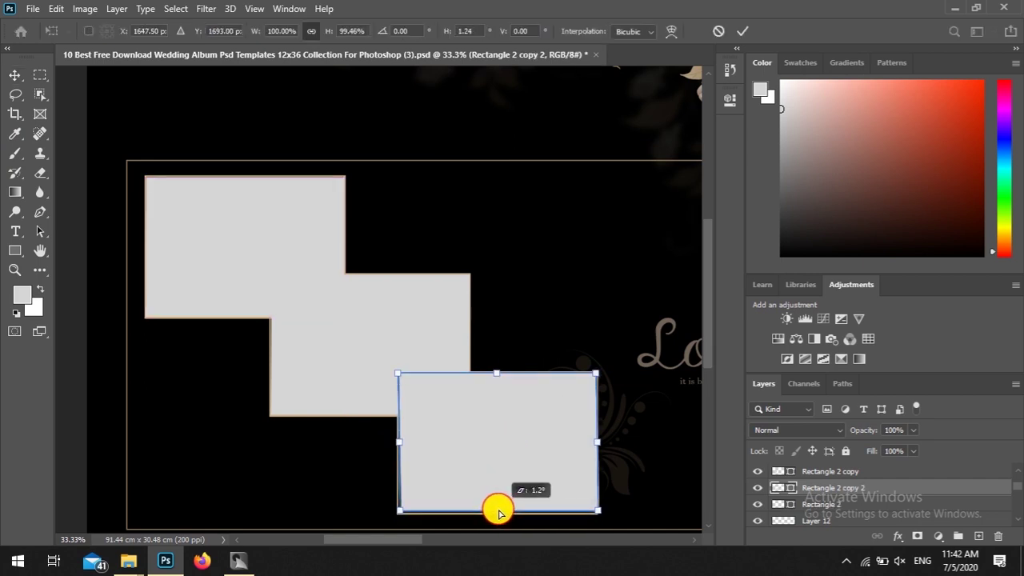
pyautogui.moveTo(496, 516); pyautogui.dragTo(496, 515)
pyautogui.click(22, 75)
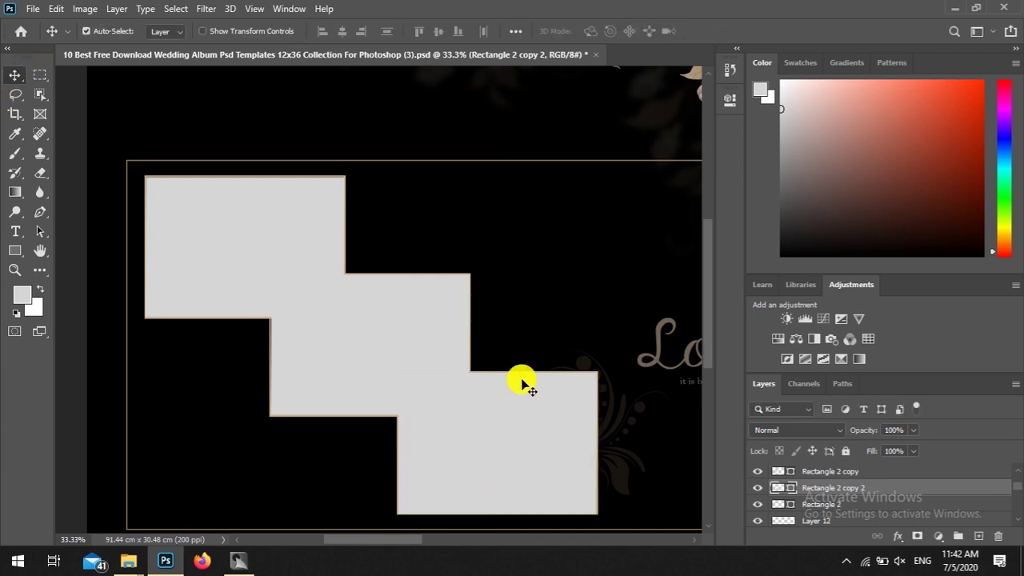
pyautogui.hotkey('ctrl', '-')
pyautogui.hotkey('ctrl', '-')
pyautogui.moveTo(415, 540); pyautogui.dragTo(458, 537)
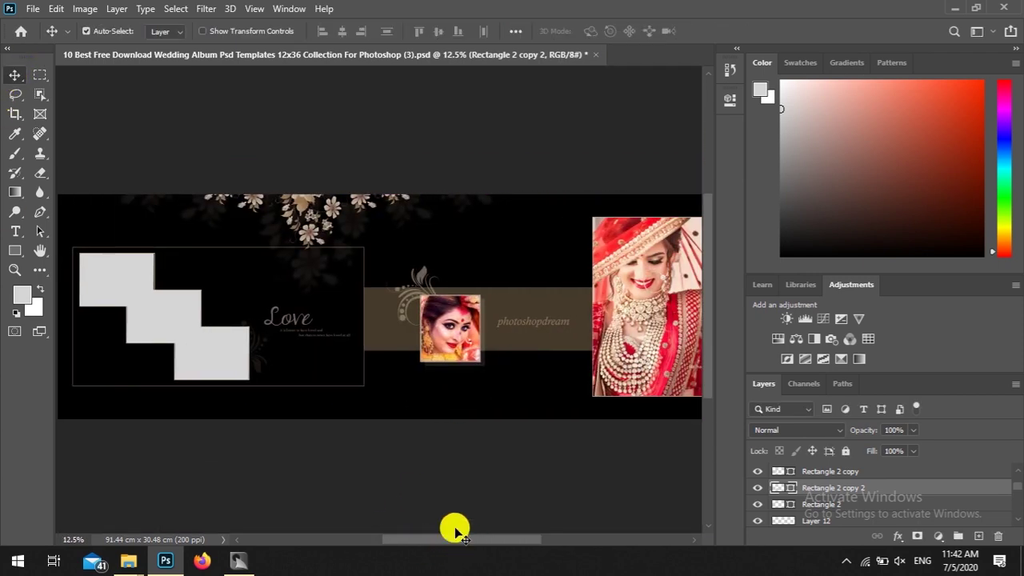
# - Delete the centre photo and draw a grey rectangle over the centre frame
pyautogui.click(450, 336)
pyautogui.press('Delete')
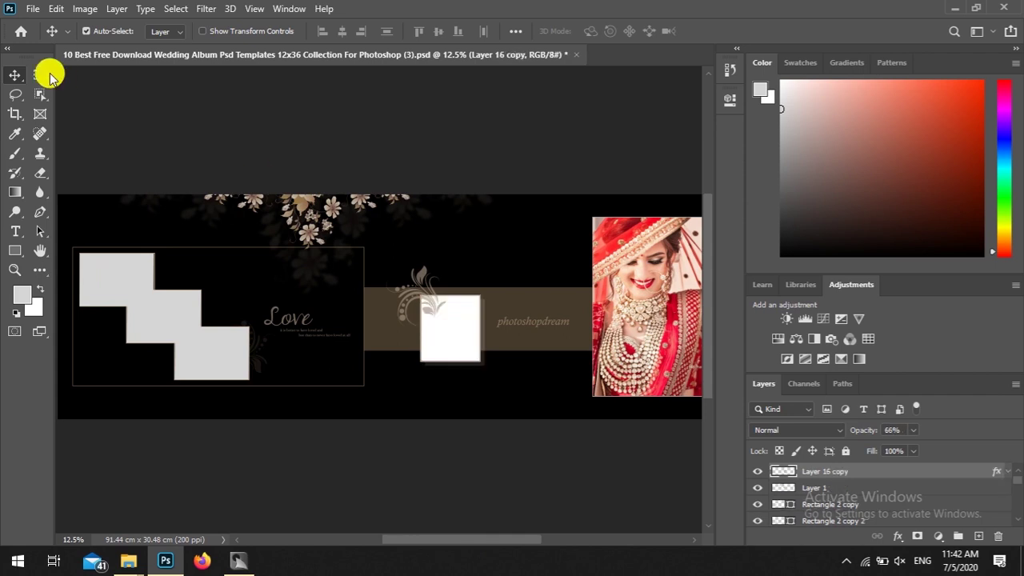
pyautogui.click(15, 251)
pyautogui.hotkey('ctrl', '+')
pyautogui.hotkey('ctrl', '+')
pyautogui.hotkey('ctrl', '+')
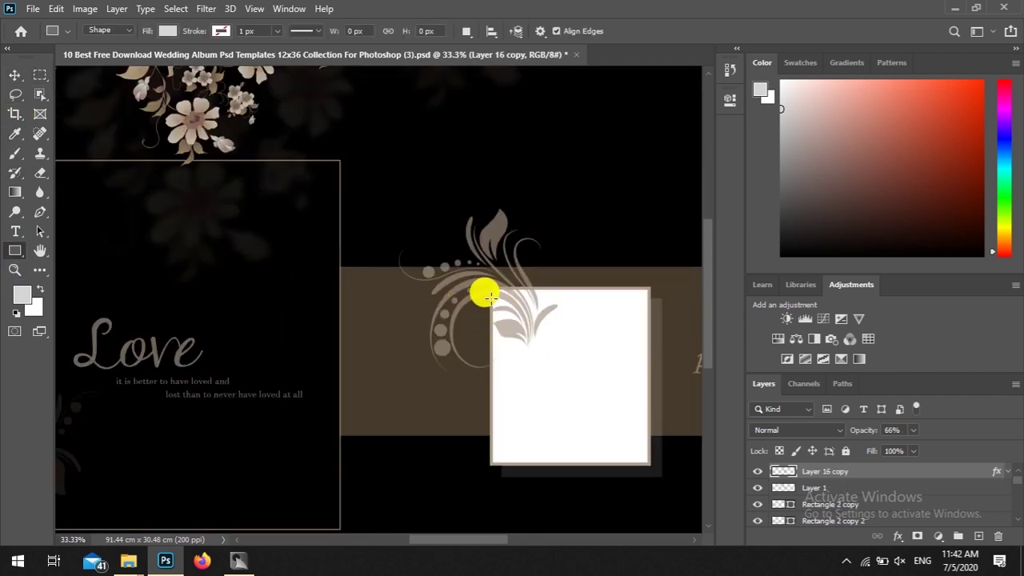
pyautogui.moveTo(491, 288); pyautogui.dragTo(641, 459)
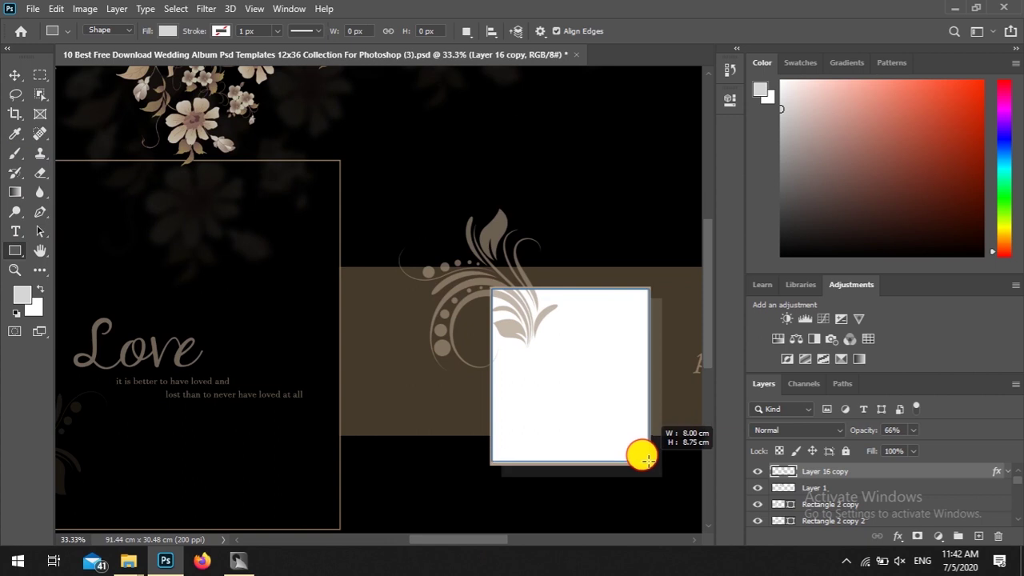
pyautogui.click(688, 95)
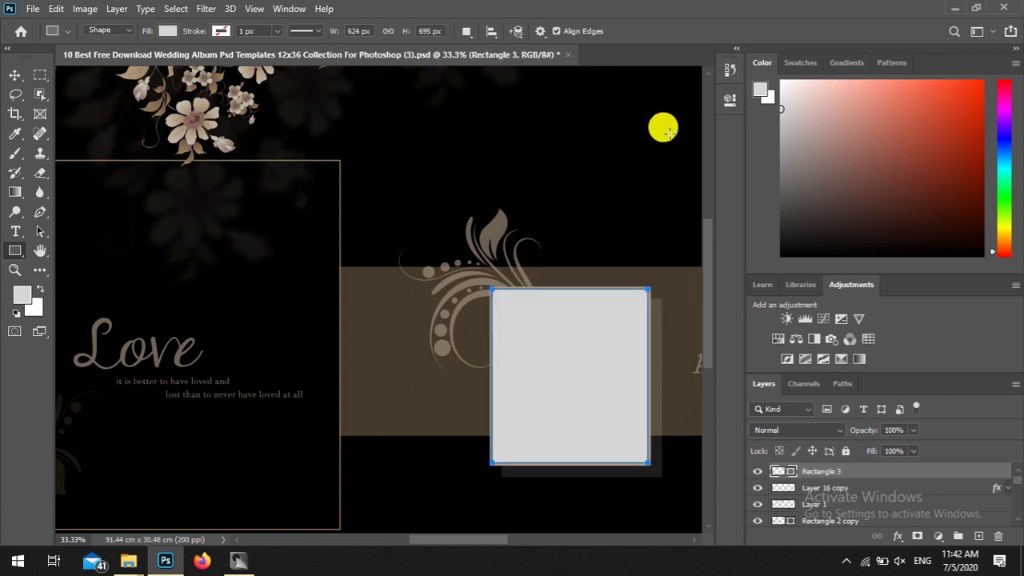
pyautogui.hotkey('ctrl', '-')
pyautogui.hotkey('ctrl', '-')
pyautogui.hotkey('ctrl', '-')
# - Move the bride photo out of the right frame and draw an outlined rectangle there
pyautogui.click(14, 75)
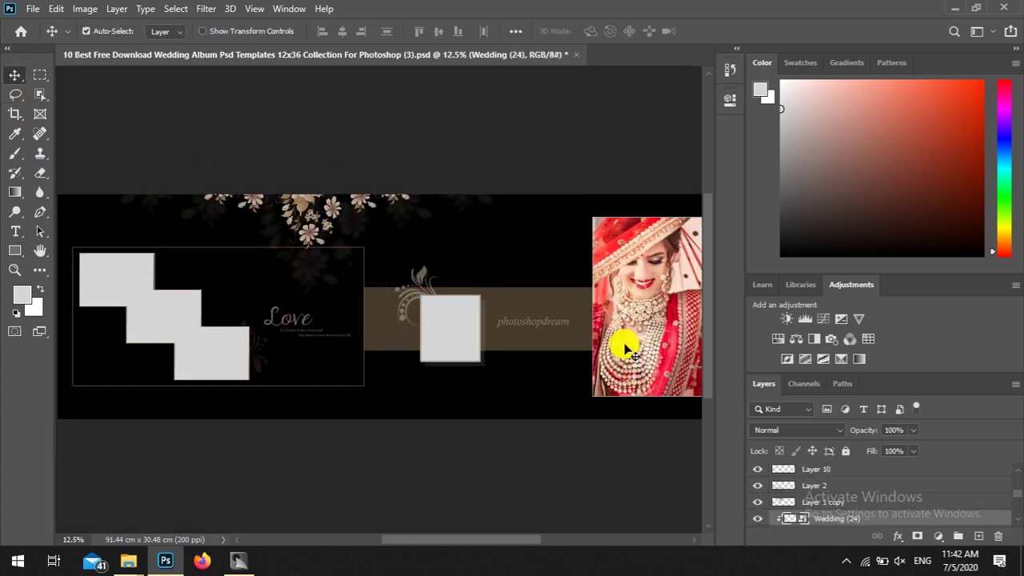
pyautogui.moveTo(622, 350); pyautogui.dragTo(457, 298)
pyautogui.click(14, 251)
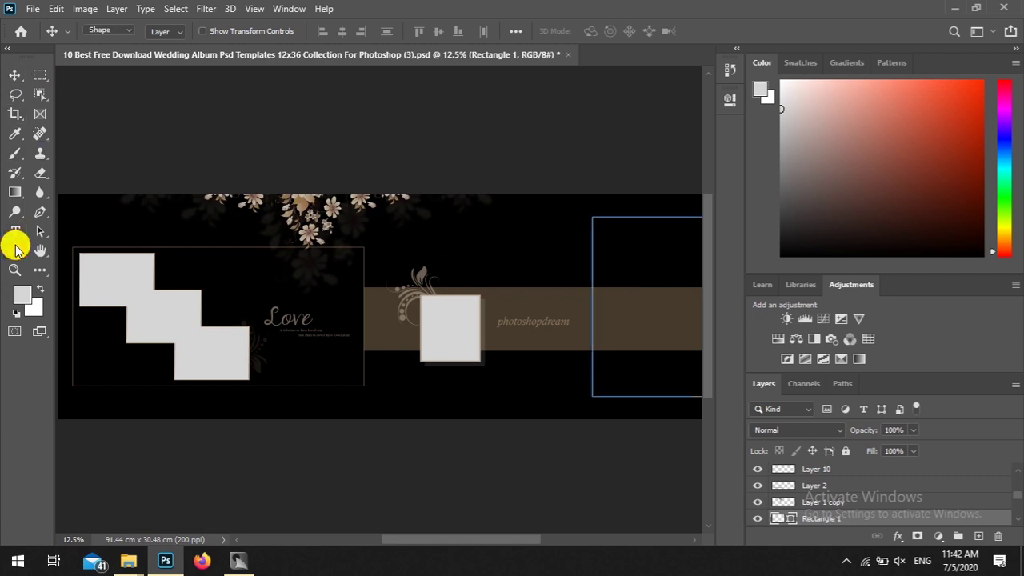
pyautogui.moveTo(448, 539); pyautogui.dragTo(491, 544)
pyautogui.hotkey('ctrl', '+')
pyautogui.hotkey('ctrl', '+')
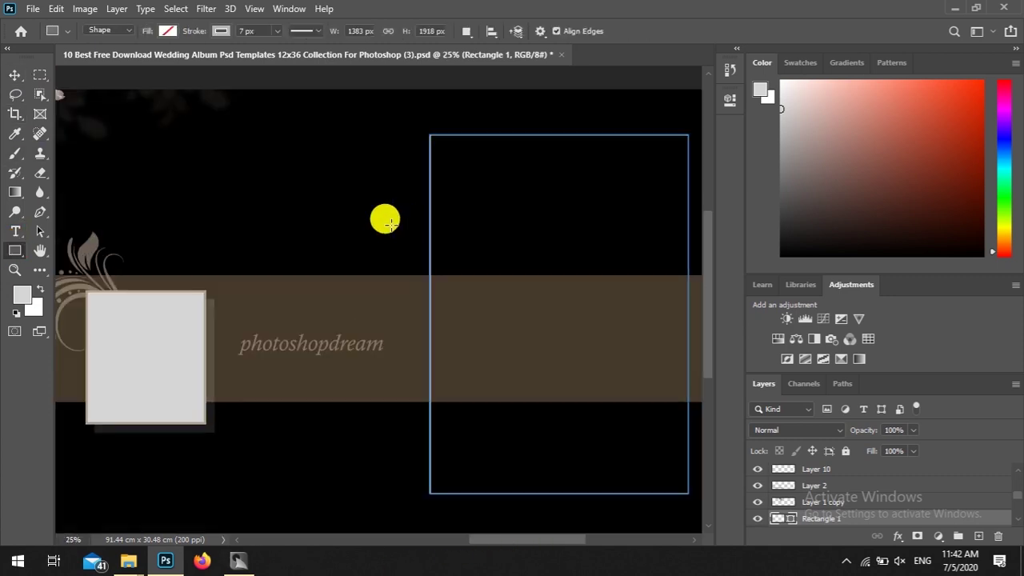
pyautogui.moveTo(429, 135); pyautogui.dragTo(686, 493)
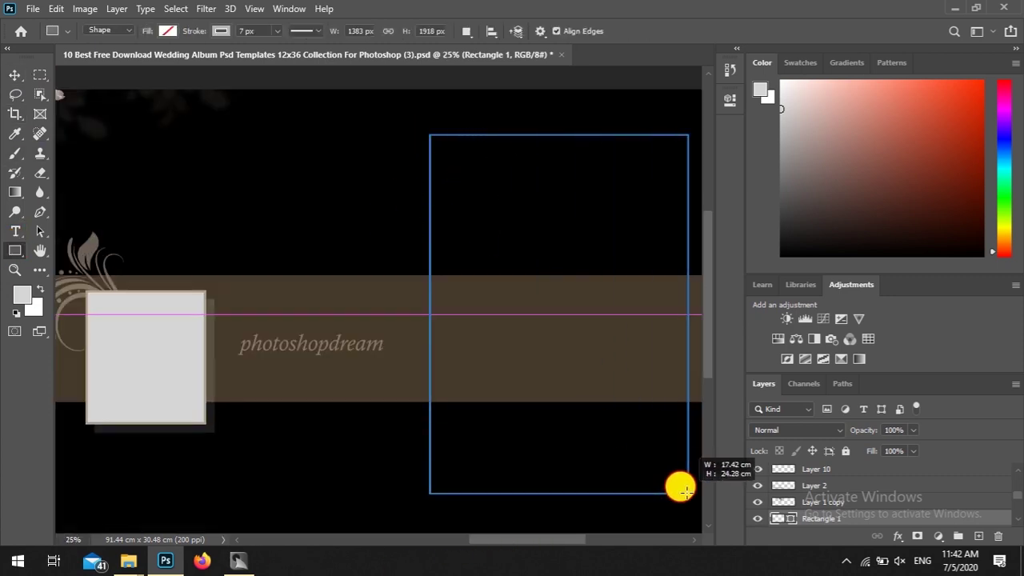
pyautogui.hotkey('ctrl', '-')
pyautogui.hotkey('ctrl', '-')
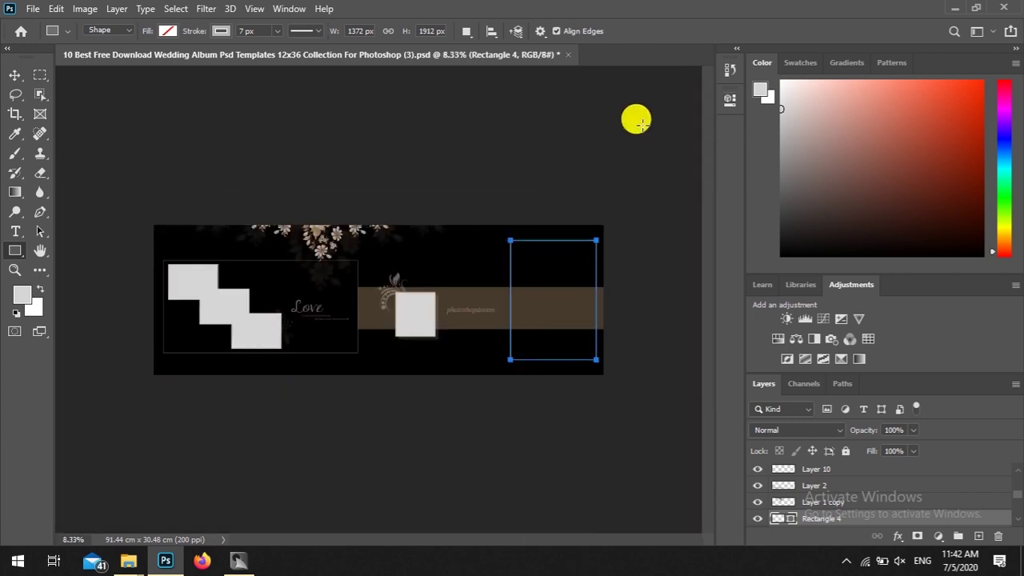
pyautogui.click(14, 75)
pyautogui.click(183, 284)
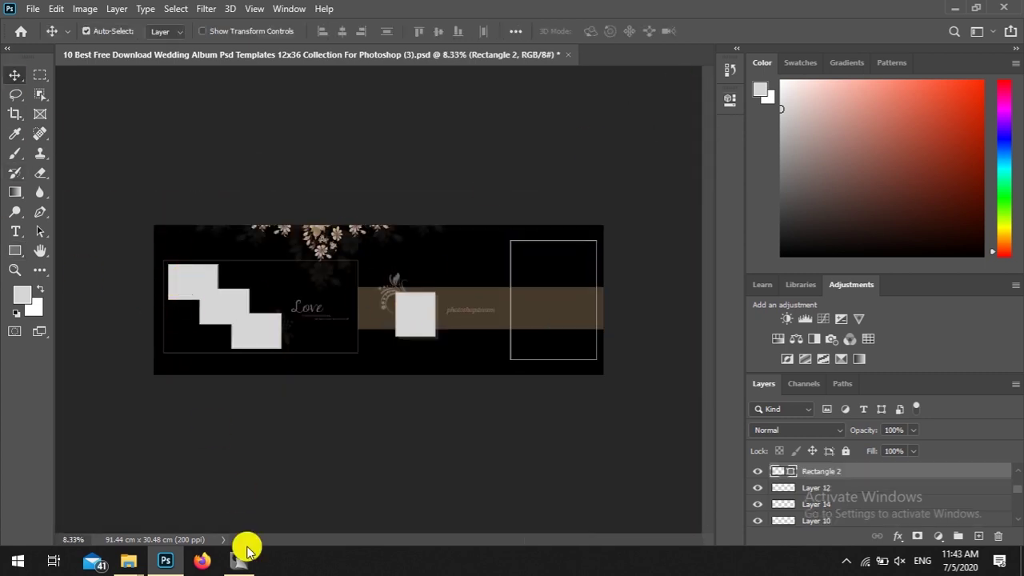
# - Fill the first diagonal frame with the glowing photo from Album DS
pyautogui.click(240, 558)
pyautogui.scroll(-3, 457, 440)
pyautogui.click(340, 428)
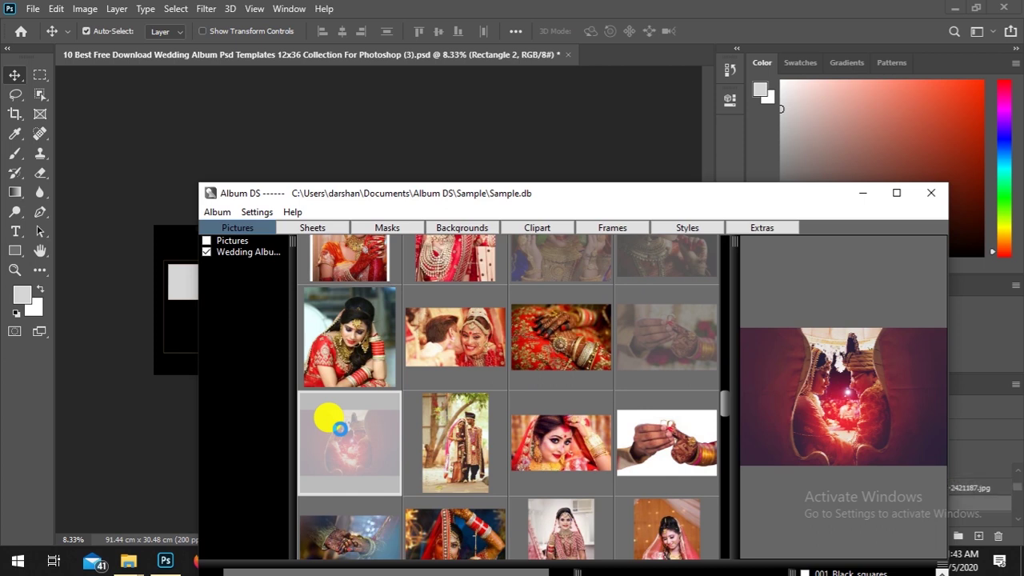
pyautogui.click(862, 193)
# - Place the hands-with-rings photo and a jewelled bride portrait into the remaining two frames
pyautogui.click(245, 560)
pyautogui.click(664, 349)
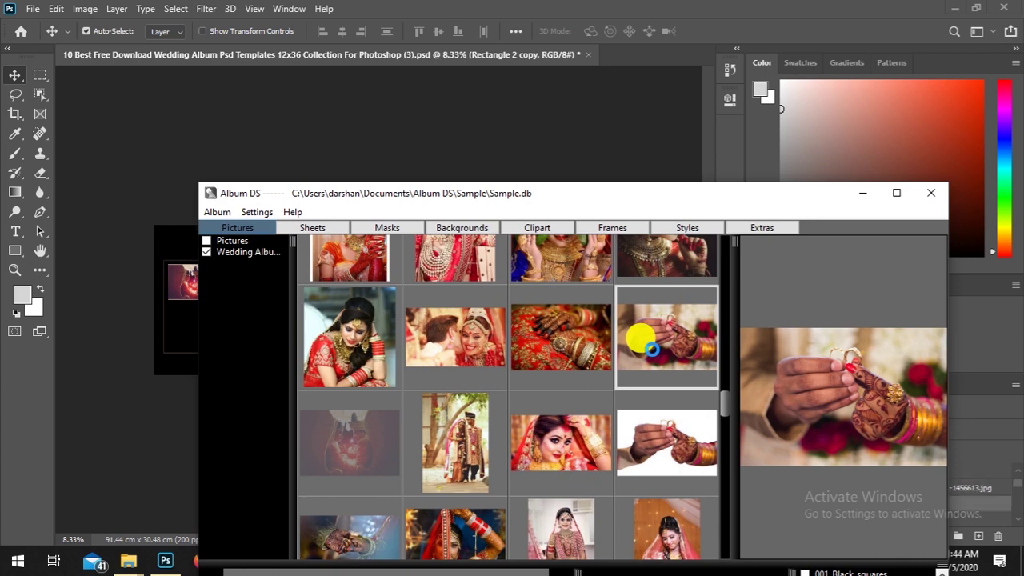
pyautogui.doubleClick(651, 348)
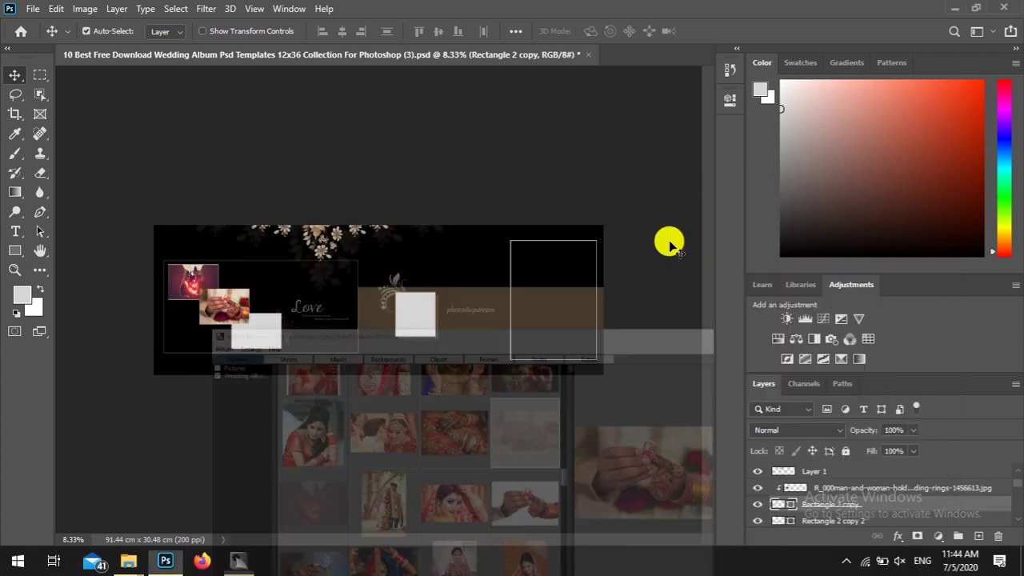
pyautogui.click(244, 560)
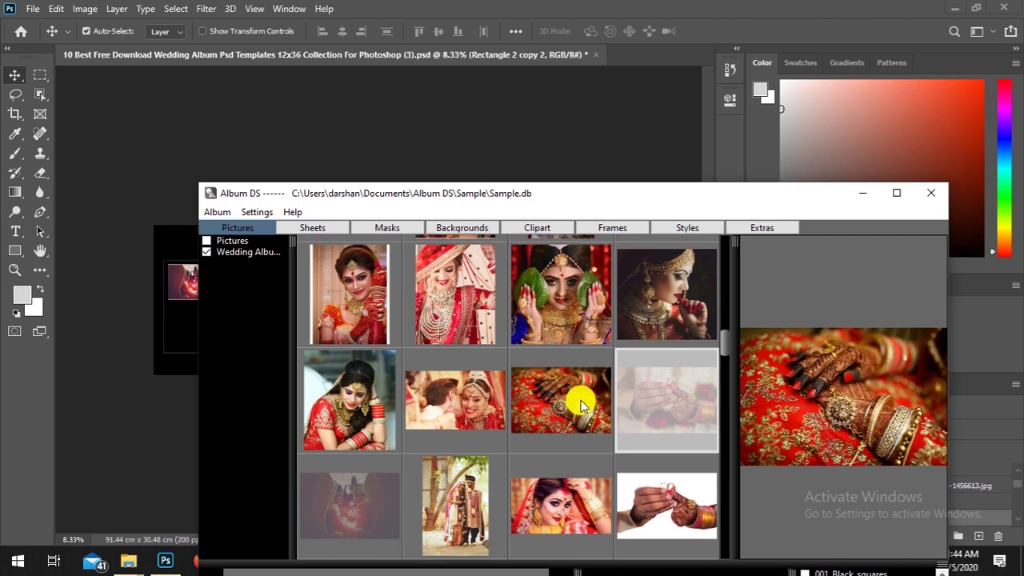
pyautogui.click(653, 323)
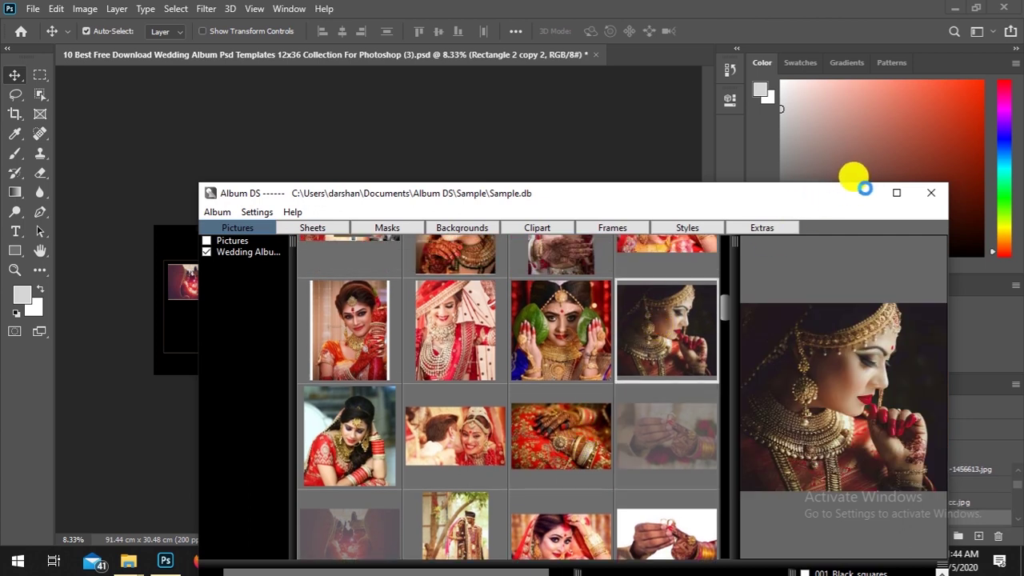
pyautogui.click(863, 192)
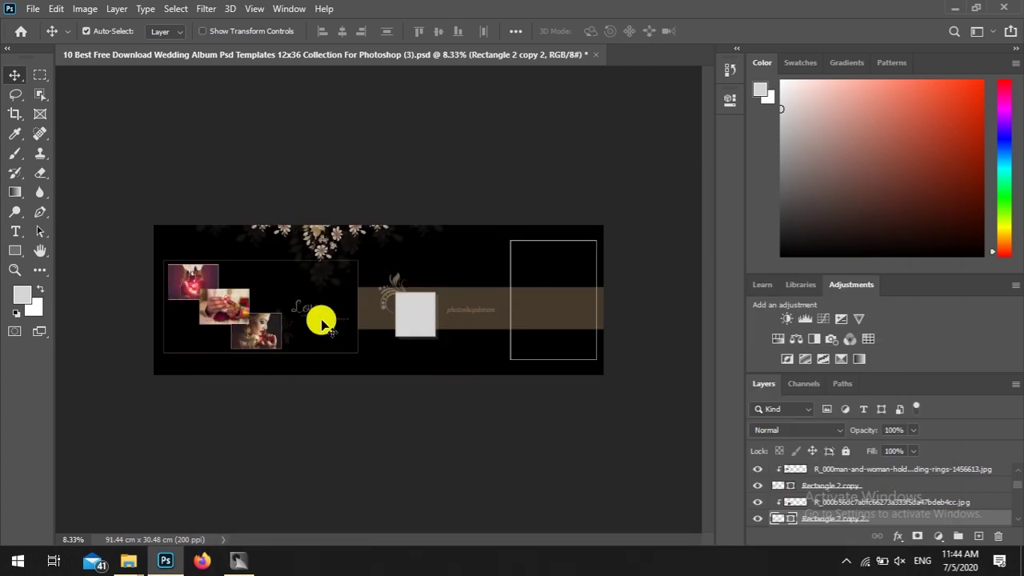
# - Convert the wedding-rings photo to black and white with Image > Adjustments > Black & White
pyautogui.click(229, 313)
pyautogui.click(85, 8)
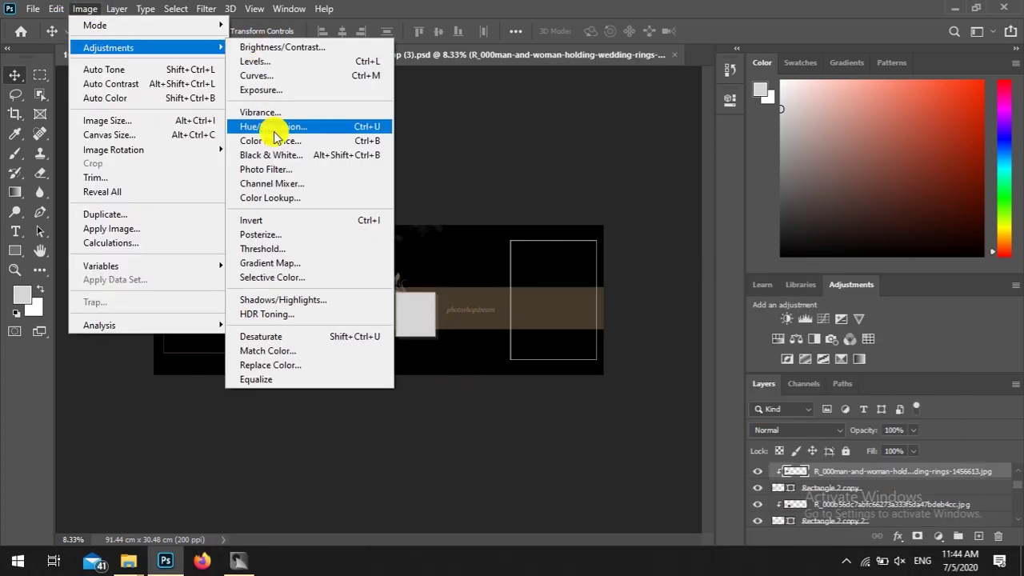
pyautogui.click(276, 155)
pyautogui.click(614, 64)
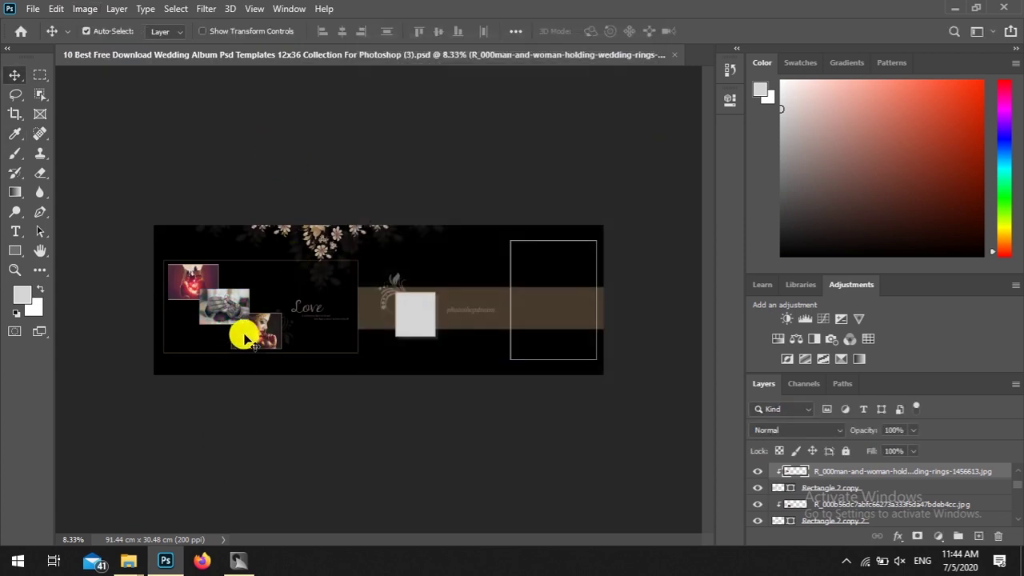
# - Select the centre frame and pick the green-leaves bride portrait in Album DS
pyautogui.click(383, 316)
pyautogui.click(255, 561)
pyautogui.click(549, 343)
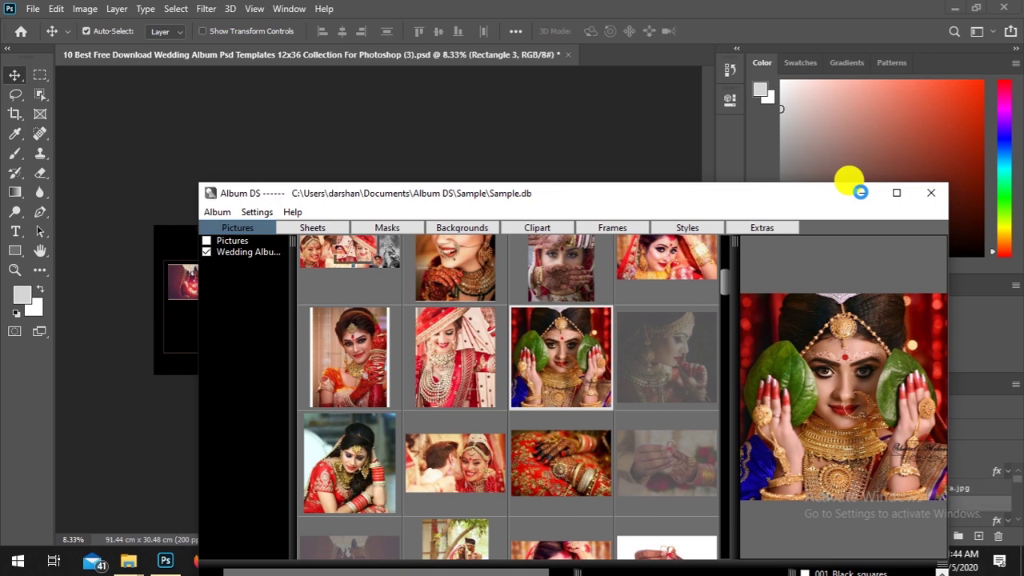
# - Place the green-leaves bride portrait into the spread's centre frame
pyautogui.click(862, 196)
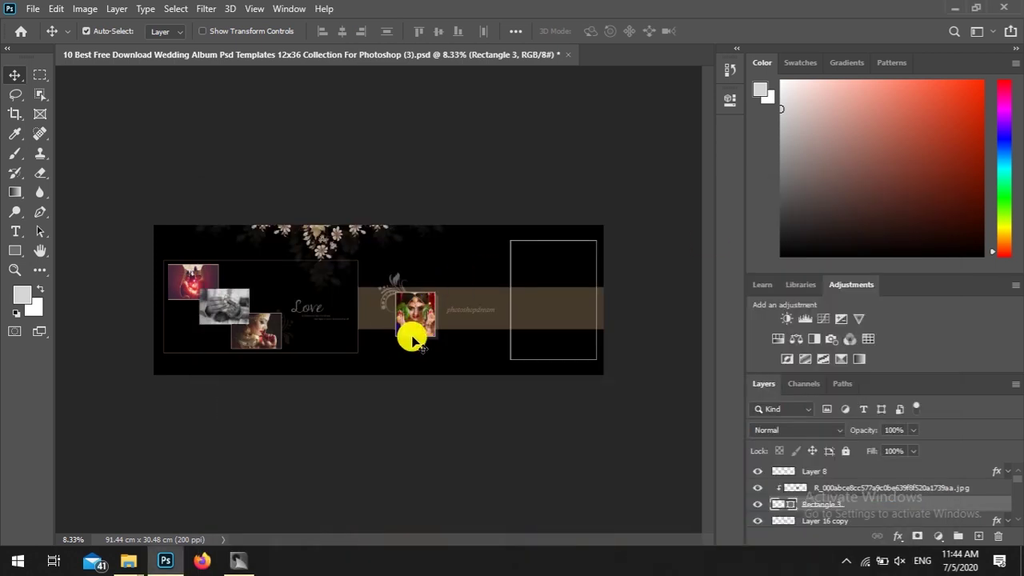
pyautogui.click(547, 280)
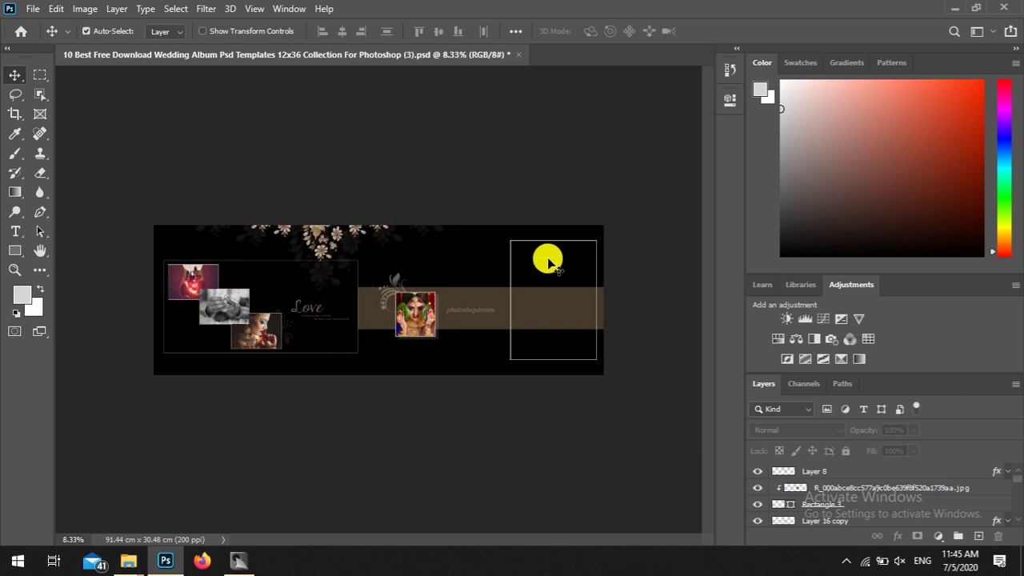
pyautogui.hotkey('ctrl', '+')
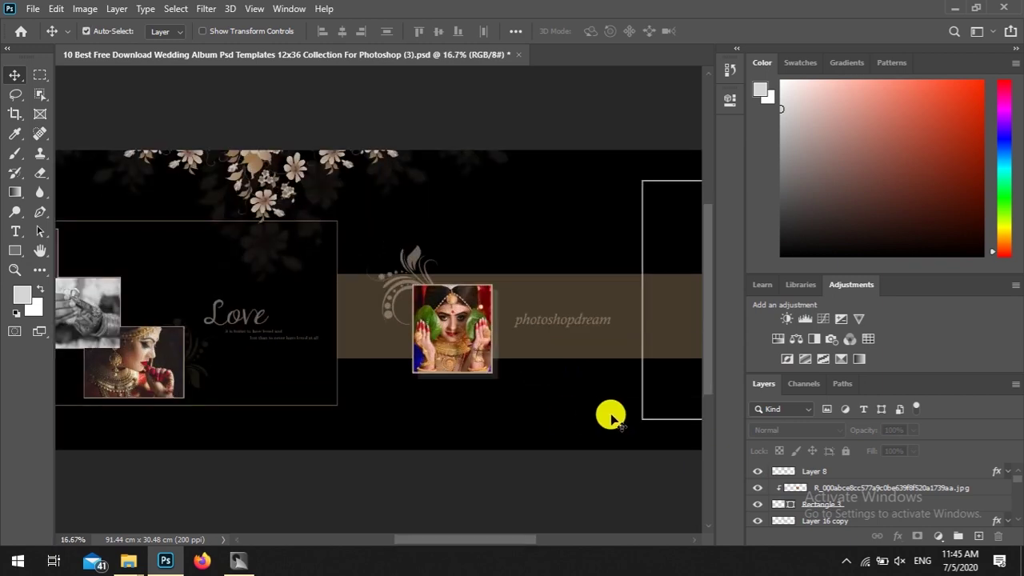
# - Add the smiling nose-ring bride photo from Album DS to the tall right-hand frame
pyautogui.keyDown('ctrl'); pyautogui.click(642, 420); pyautogui.keyUp('ctrl')
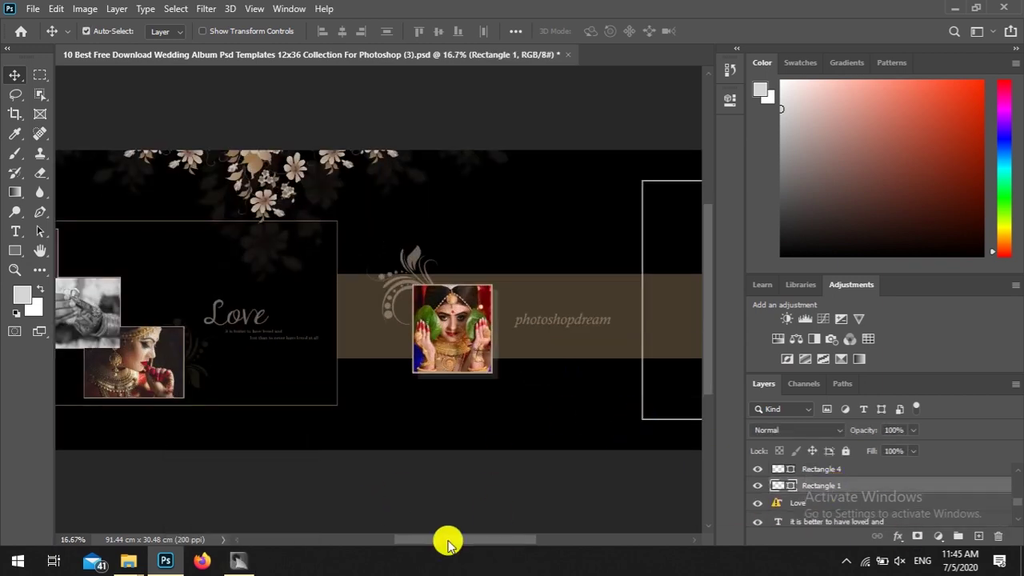
pyautogui.click(240, 560)
pyautogui.click(457, 282)
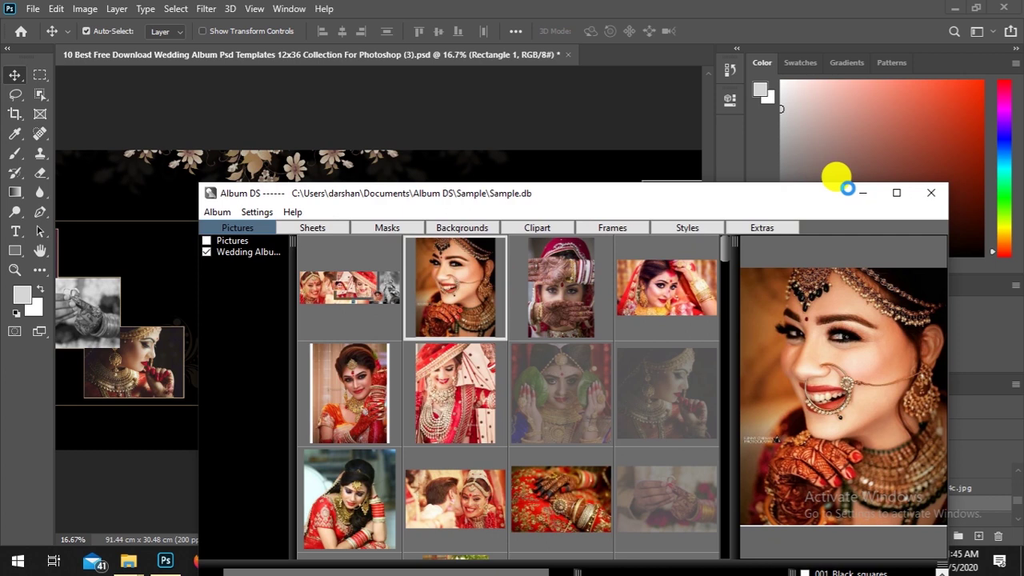
pyautogui.click(847, 189)
pyautogui.hotkey('ctrl', '-')
pyautogui.hotkey('ctrl', '-')
pyautogui.scroll(-1, 840, 496)
pyautogui.scroll(1, 846, 499)
pyautogui.scroll(1, 846, 489)
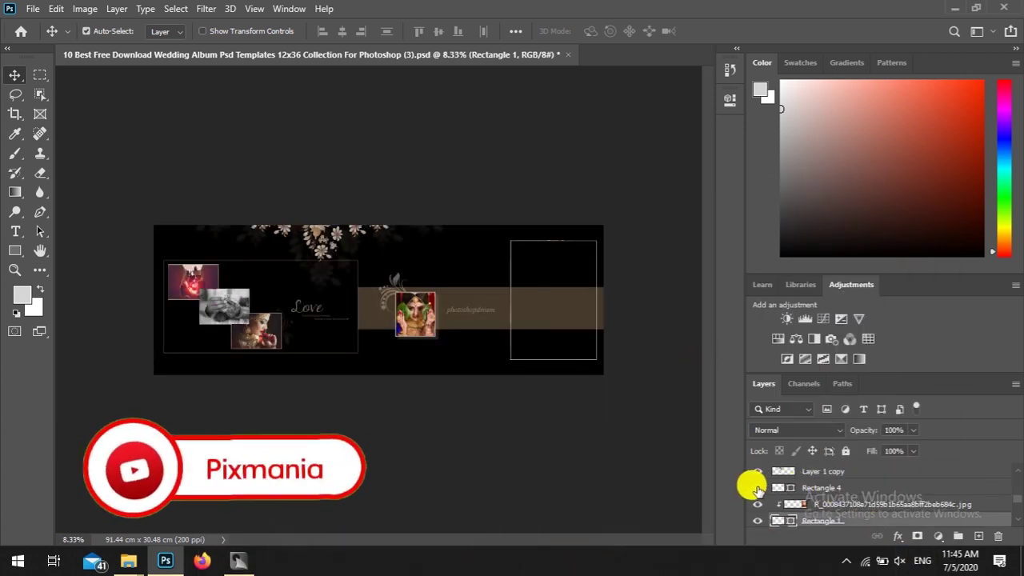
# - Move the smiling bride photo and Rectangle 4 layers down so the photo shows in the right frame
pyautogui.click(847, 488)
pyautogui.keyDown('shift'); pyautogui.click(858, 503); pyautogui.keyUp('shift')
pyautogui.moveTo(857, 502); pyautogui.dragTo(851, 544)
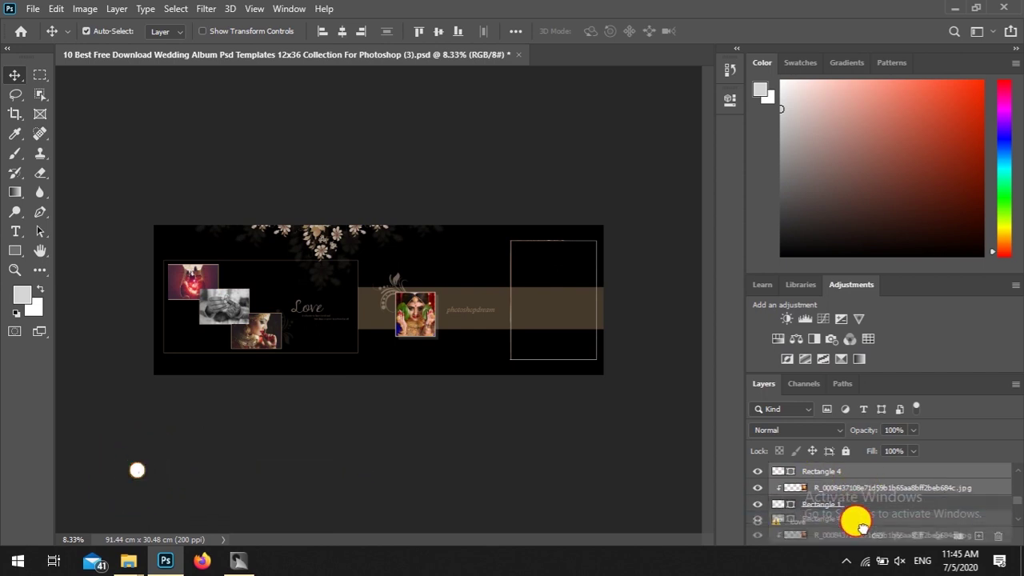
pyautogui.moveTo(851, 544); pyautogui.dragTo(827, 480)
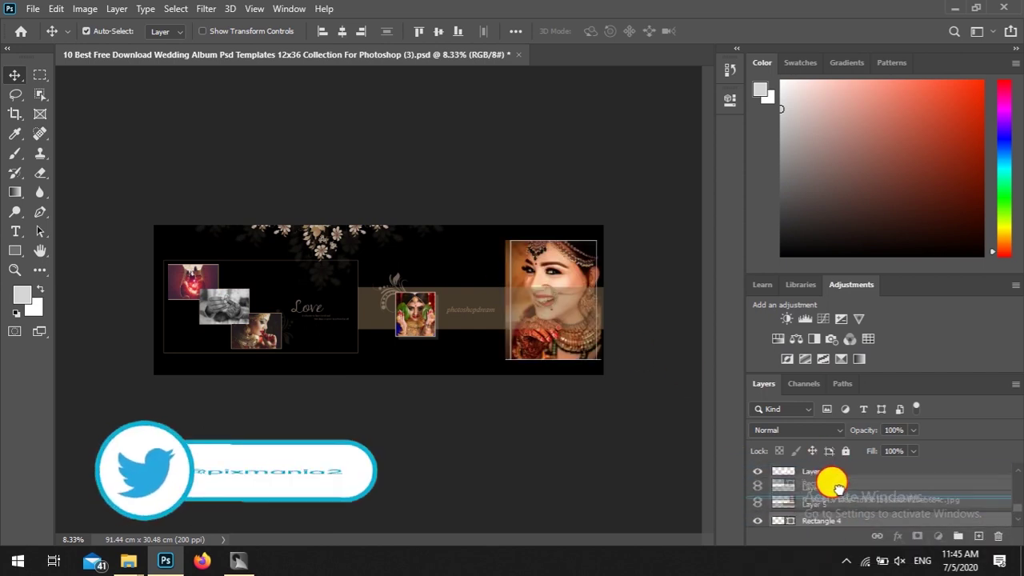
pyautogui.hotkey('ctrl', '+')
pyautogui.hotkey('ctrl', '+')
pyautogui.hotkey('ctrl', '+')
pyautogui.moveTo(441, 544); pyautogui.dragTo(522, 544)
# - Scale the right frame's white outline to about 97% so it sits inset over the photo
pyautogui.click(413, 124)
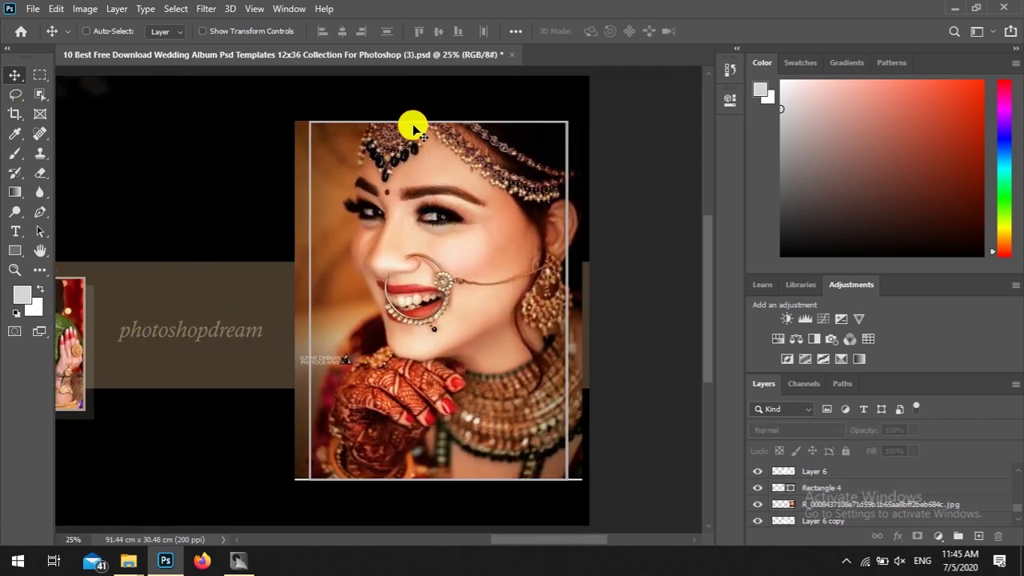
pyautogui.click(381, 124)
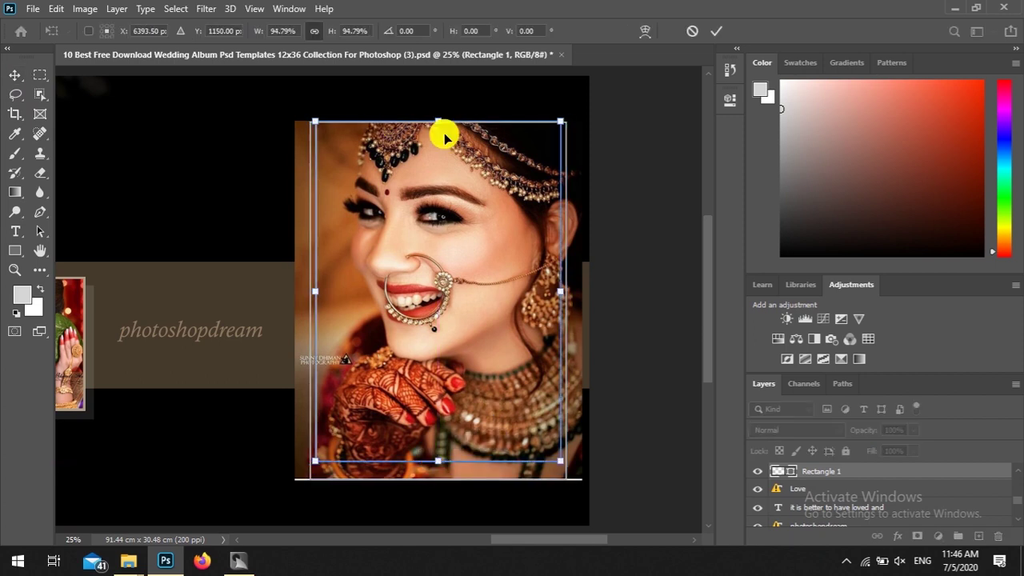
pyautogui.press('Return')
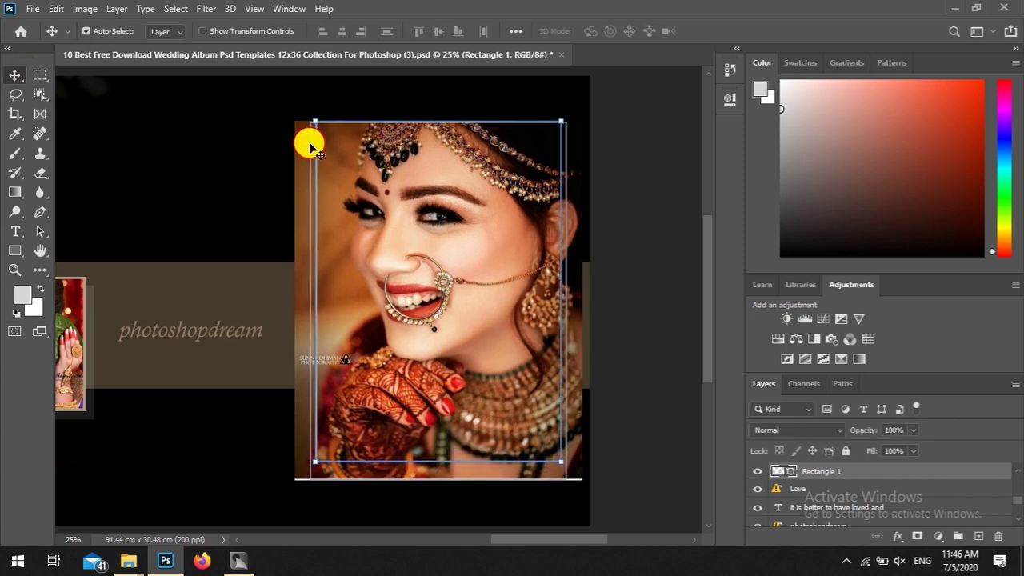
pyautogui.moveTo(309, 120); pyautogui.dragTo(439, 134)
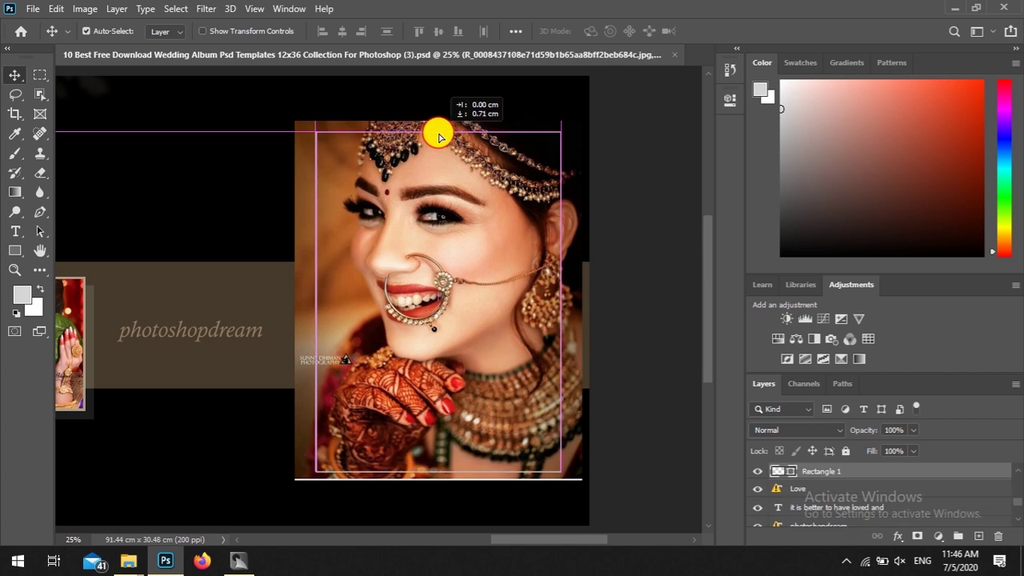
pyautogui.hotkey('ctrl', 't')
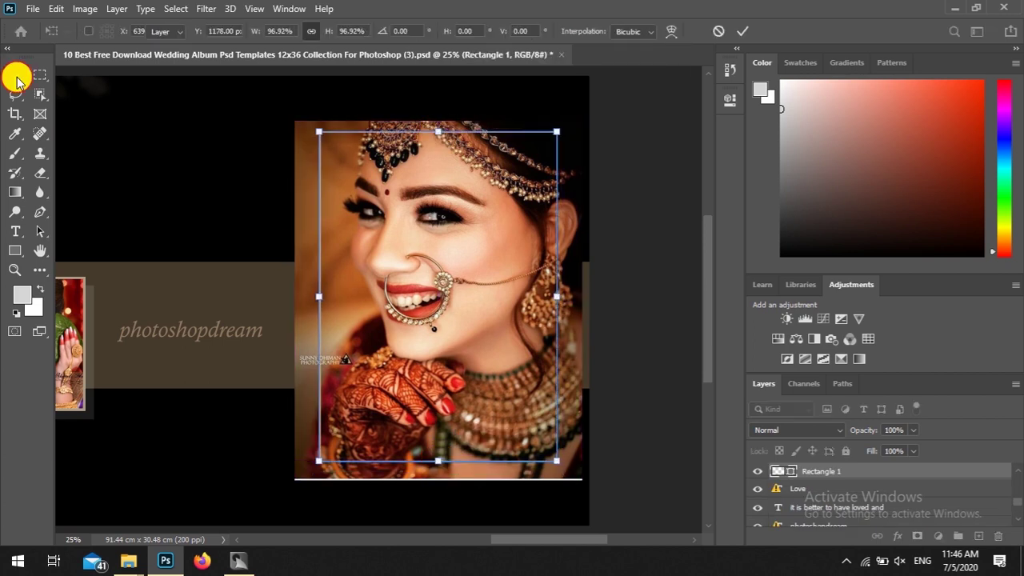
pyautogui.press('Return')
pyautogui.moveTo(446, 144); pyautogui.dragTo(444, 145)
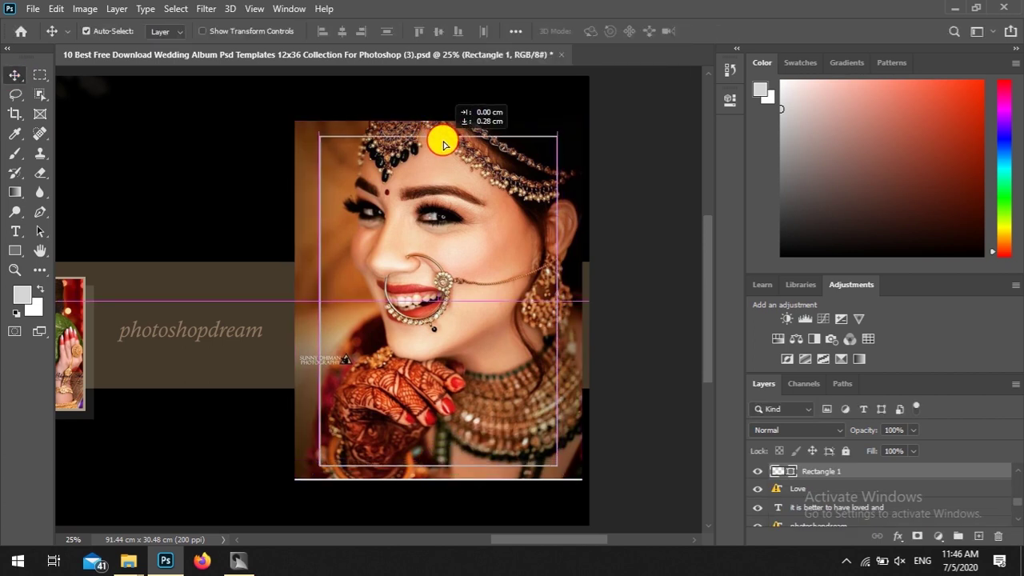
pyautogui.hotkey('ctrl', '-')
pyautogui.hotkey('ctrl', '-')
pyautogui.hotkey('ctrl', '-')
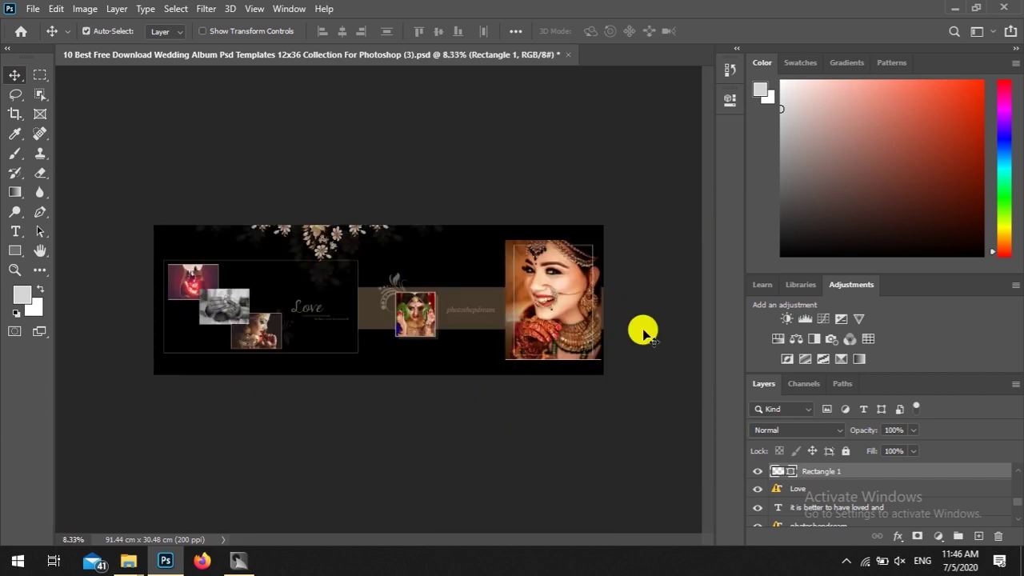